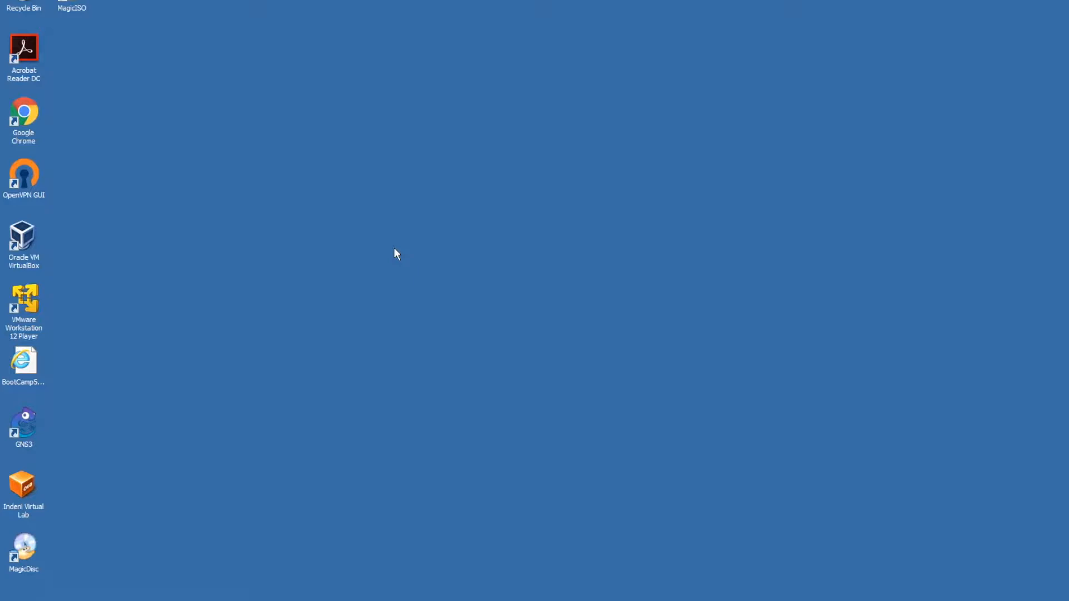
- Open the Windows Start menu to list programs, Computer and Control Panel
key("super")
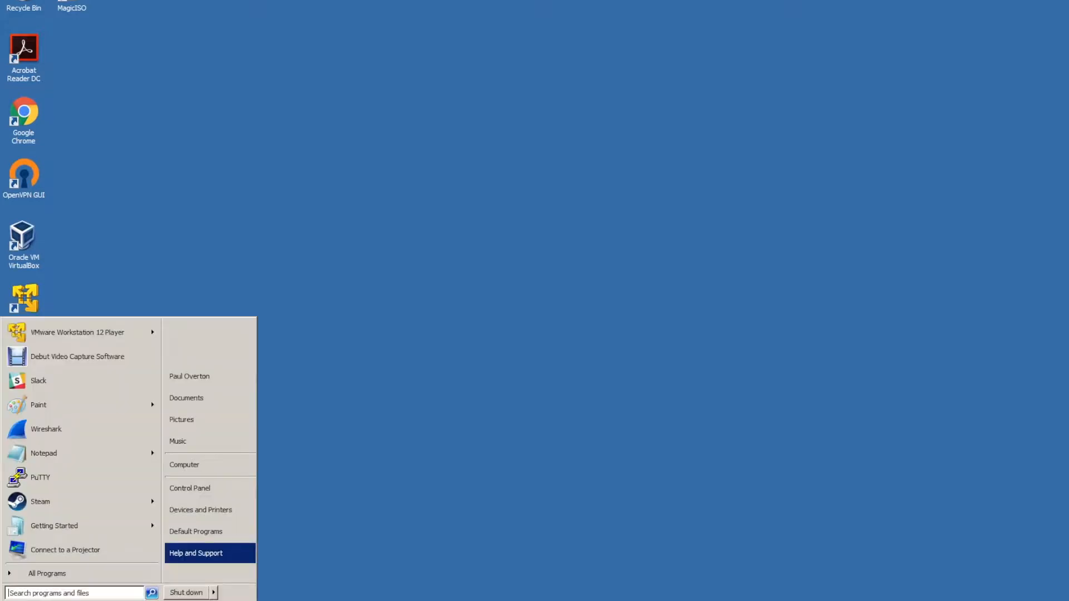
- View the Computer's system properties and its drives in Explorer, then close both windows
right_click(189, 466)
left_click(212, 551)
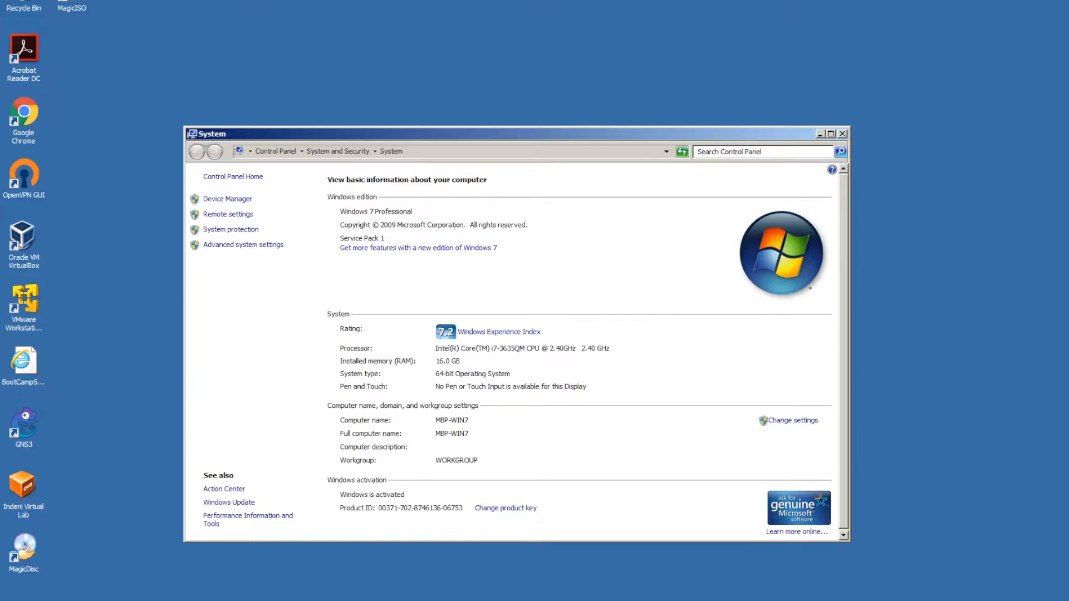
key("super+e")
left_click(368, 276)
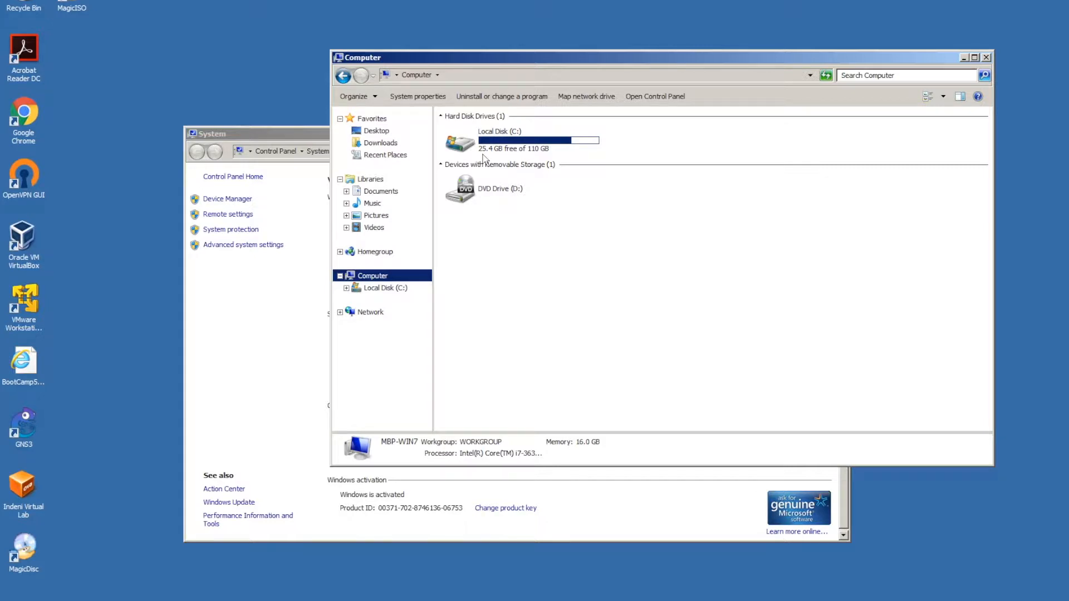
left_click(987, 58)
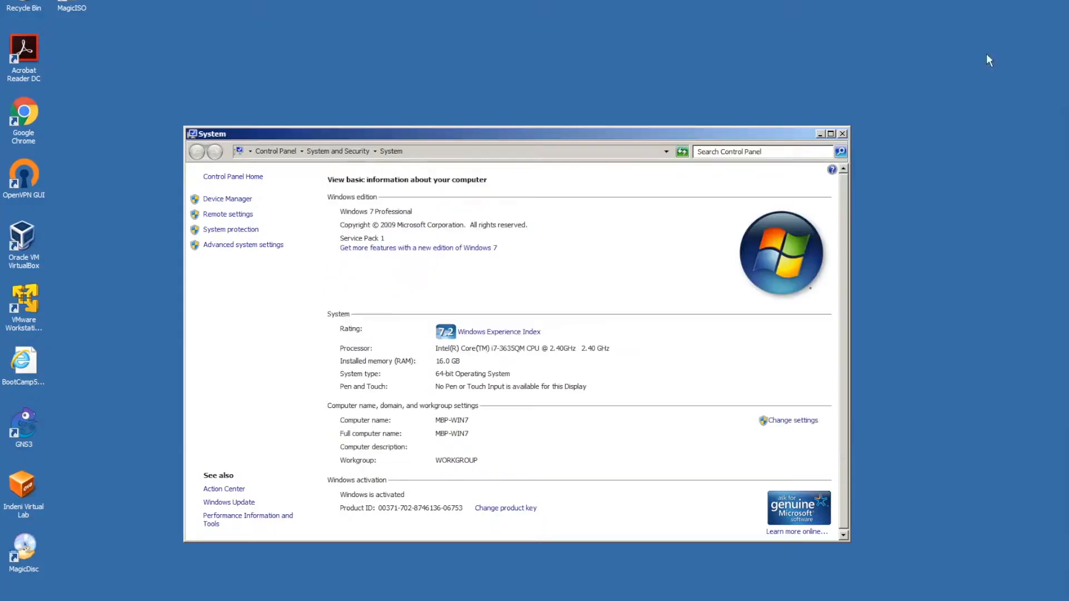
left_click(843, 134)
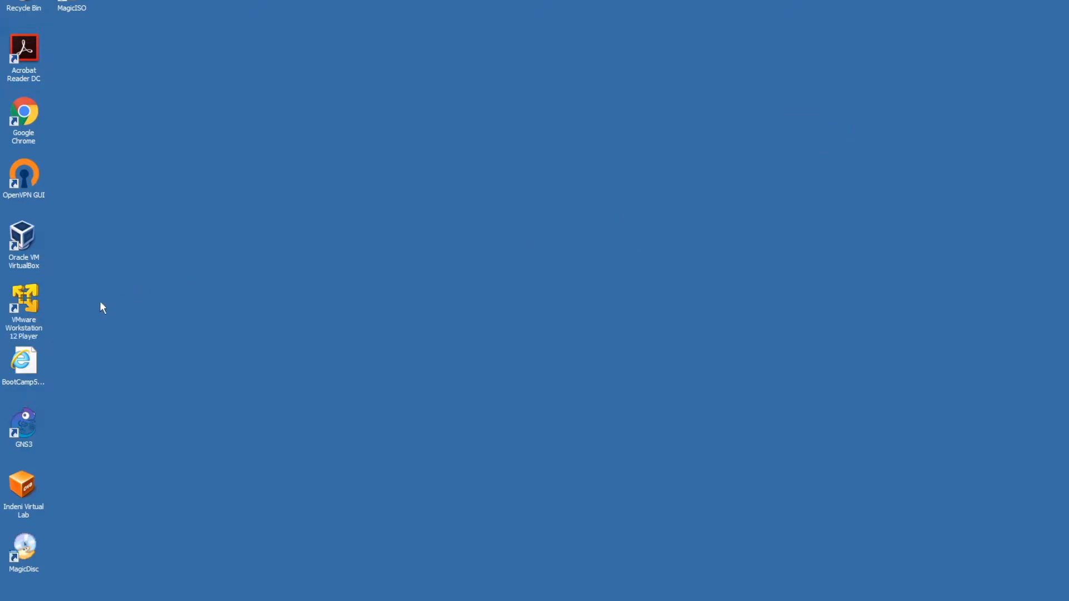
- Launch VMware Workstation 12 Player and minimize the OpenVPN Connection status window
left_click(25, 298)
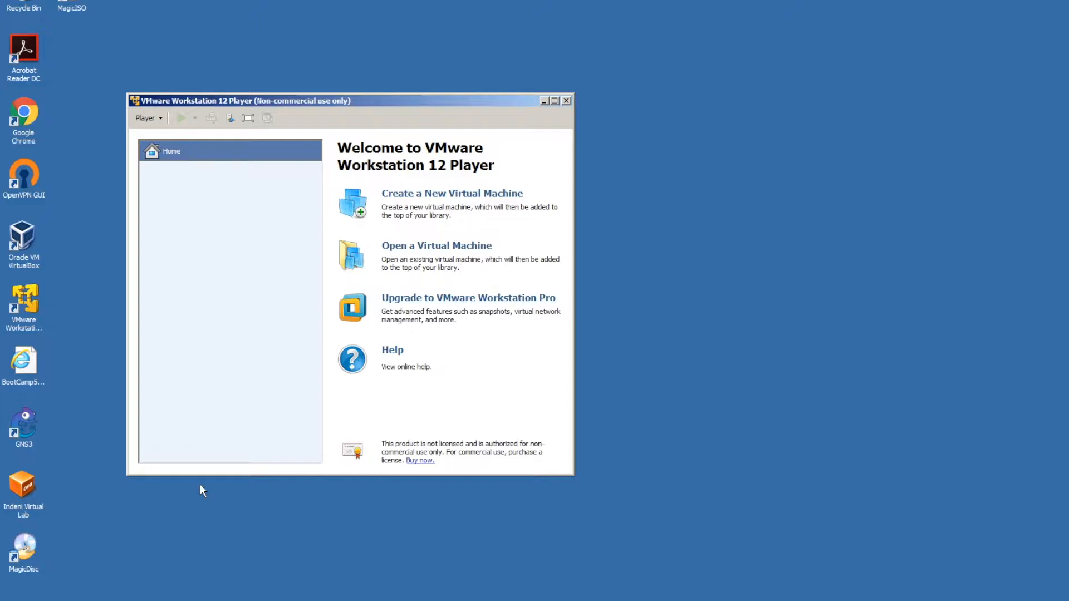
left_click(445, 600)
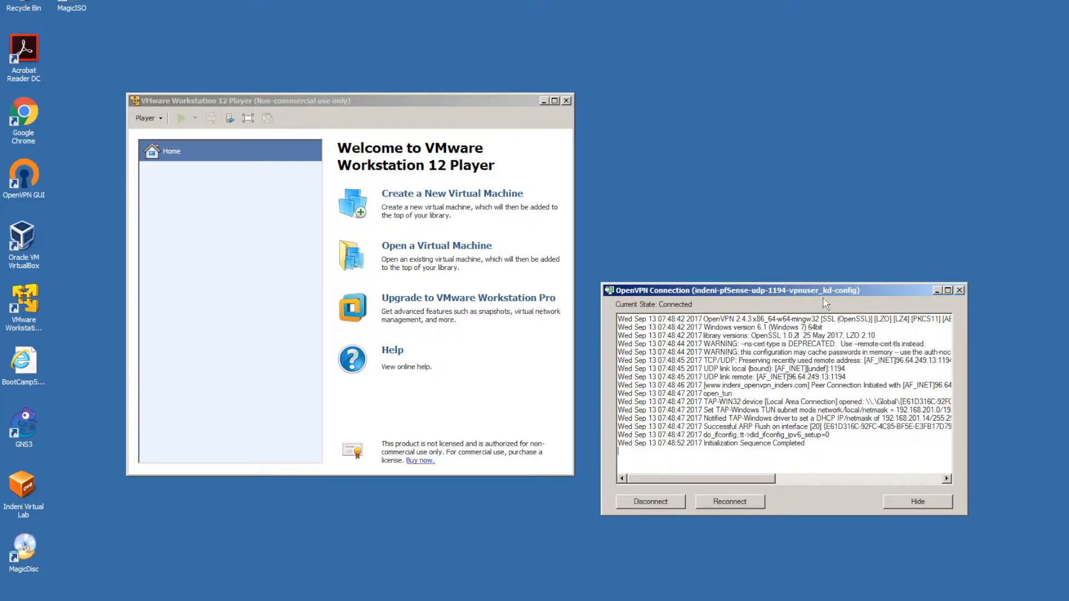
left_click(937, 291)
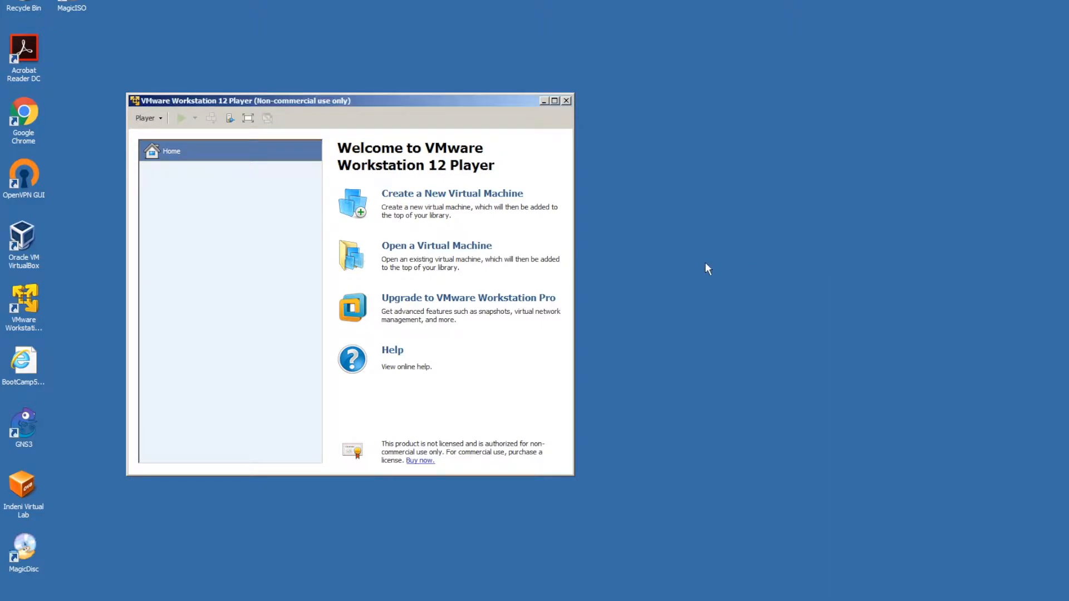
- Open the Indeni Virtual Lab appliance file and import it as 'Indeni Virtual Lab - Home Lab'
left_click(427, 257)
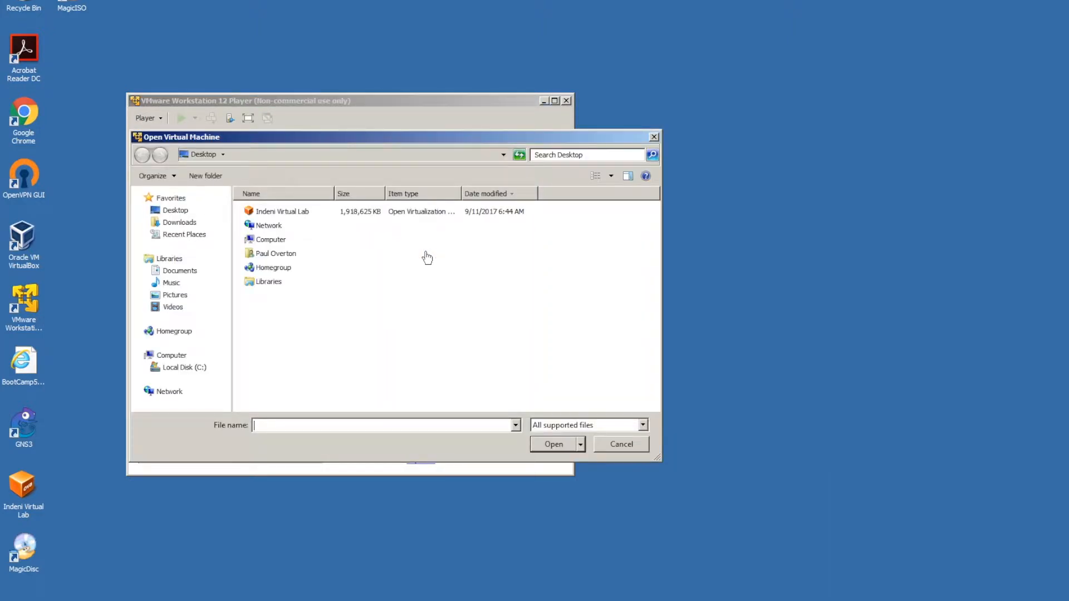
left_click(643, 425)
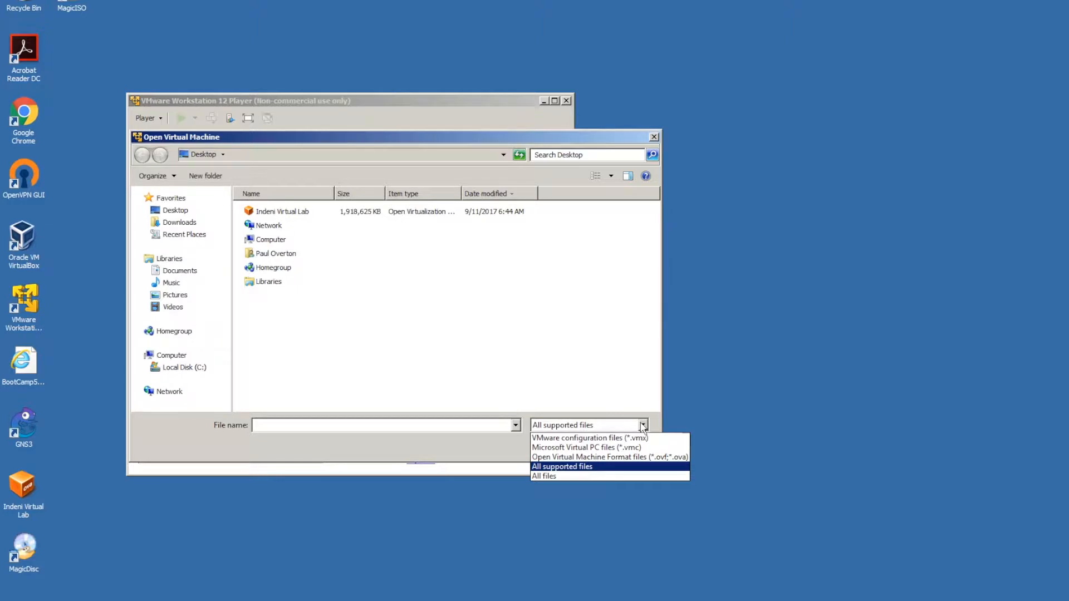
left_click(582, 469)
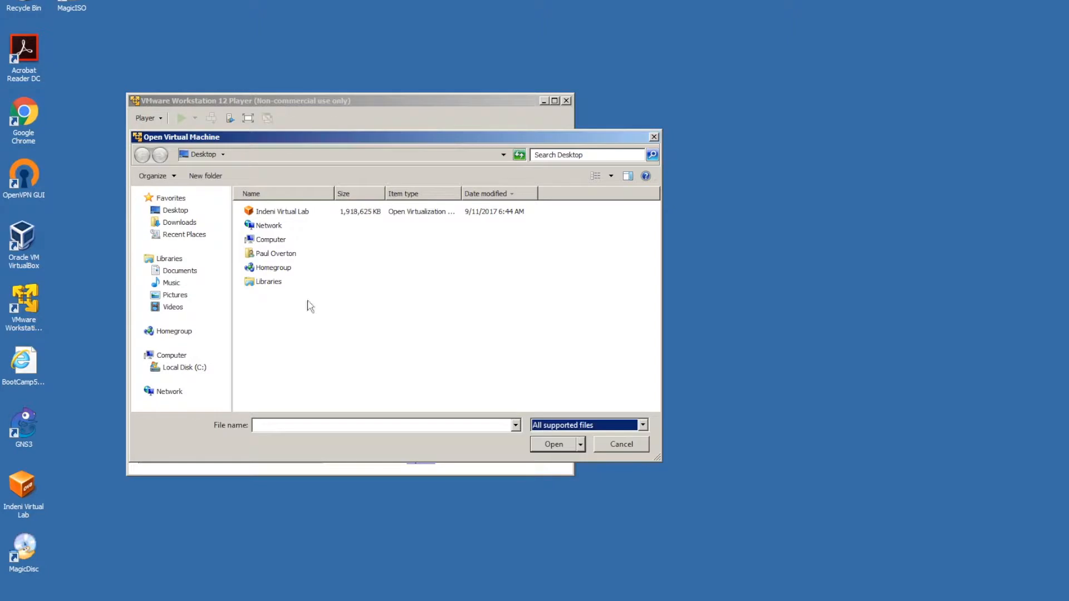
left_click(273, 212)
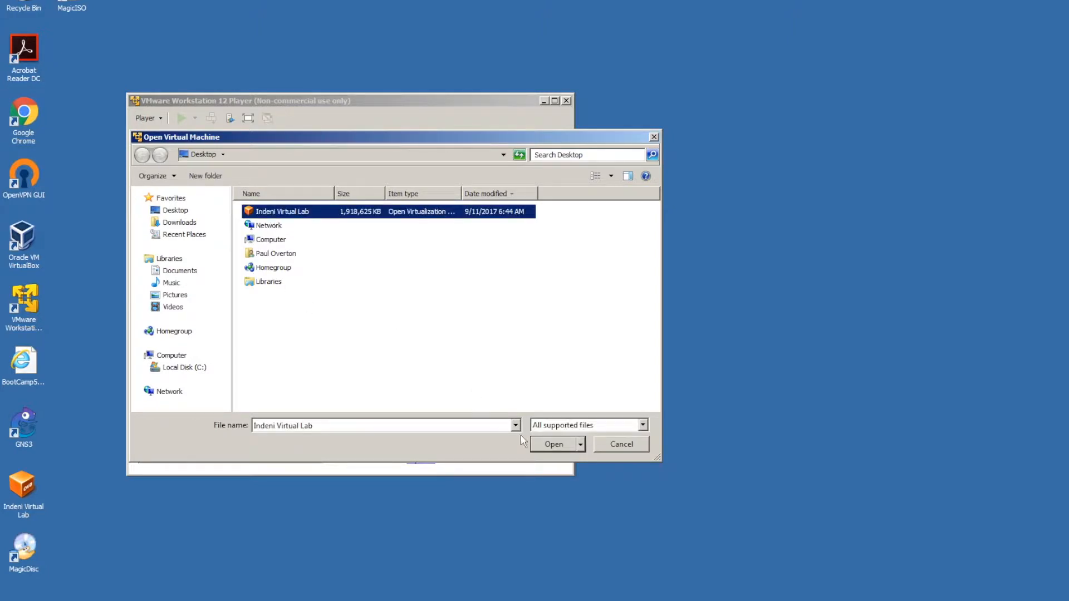
left_click(551, 445)
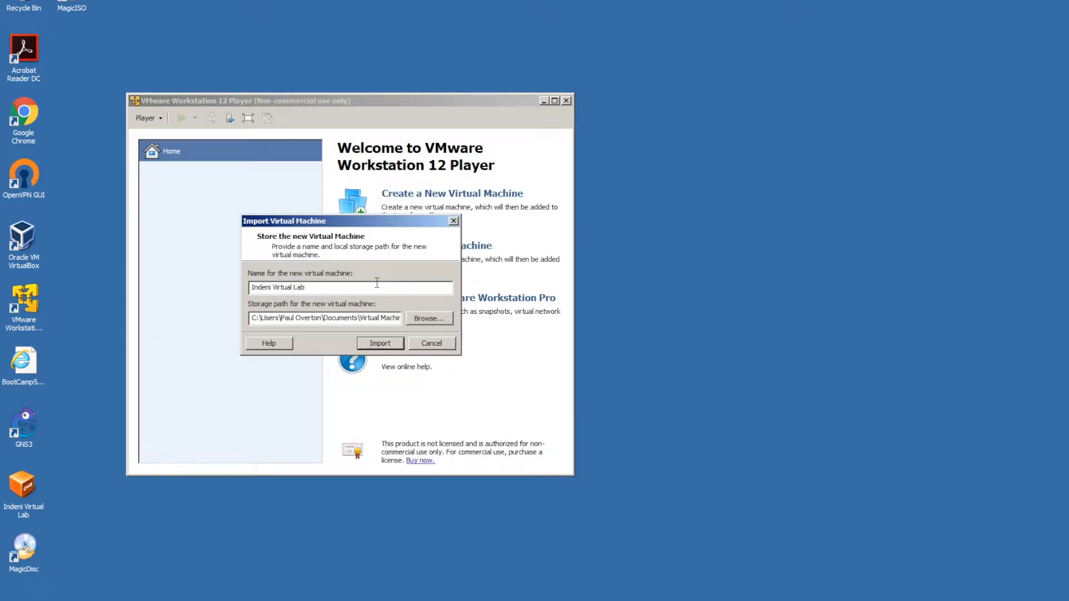
type("- Home Lab")
left_click(383, 344)
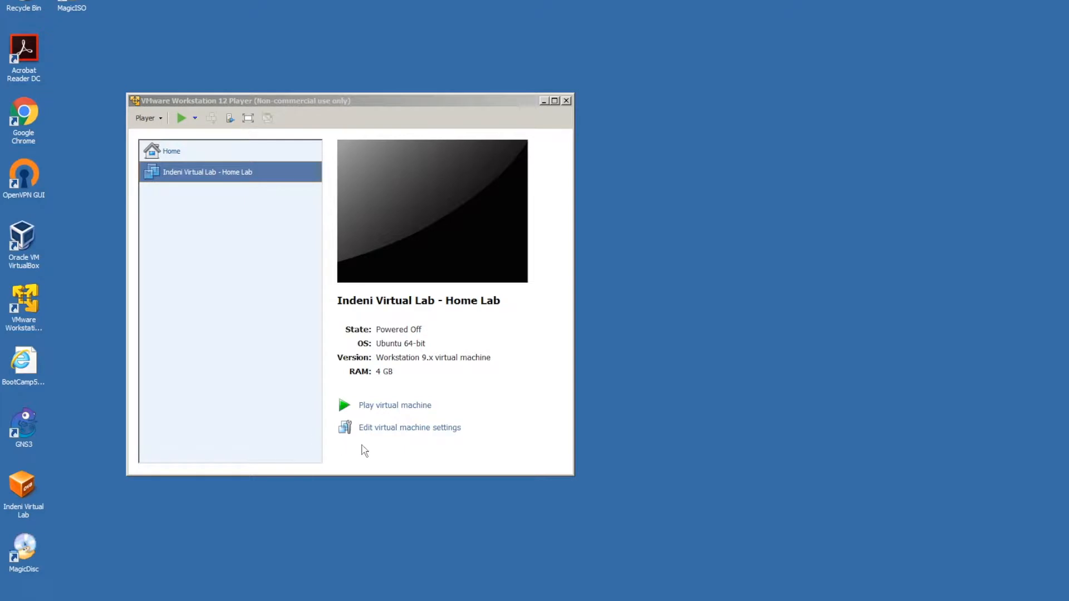
- Confirm the Network Adapter uses NAT in the VM settings, then power on the Home Lab VM
left_click(390, 429)
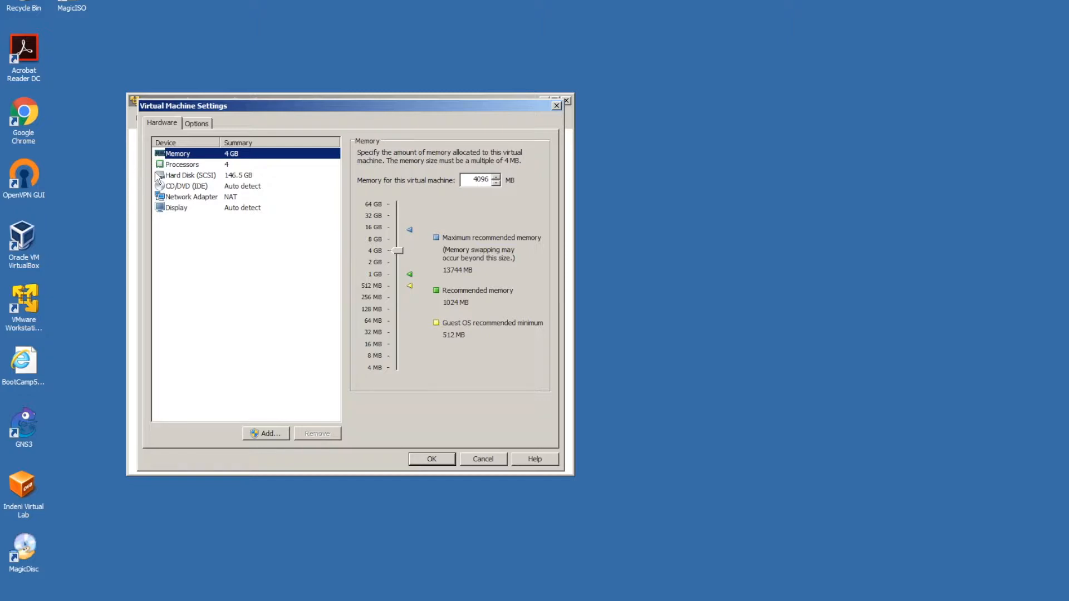
left_click(170, 198)
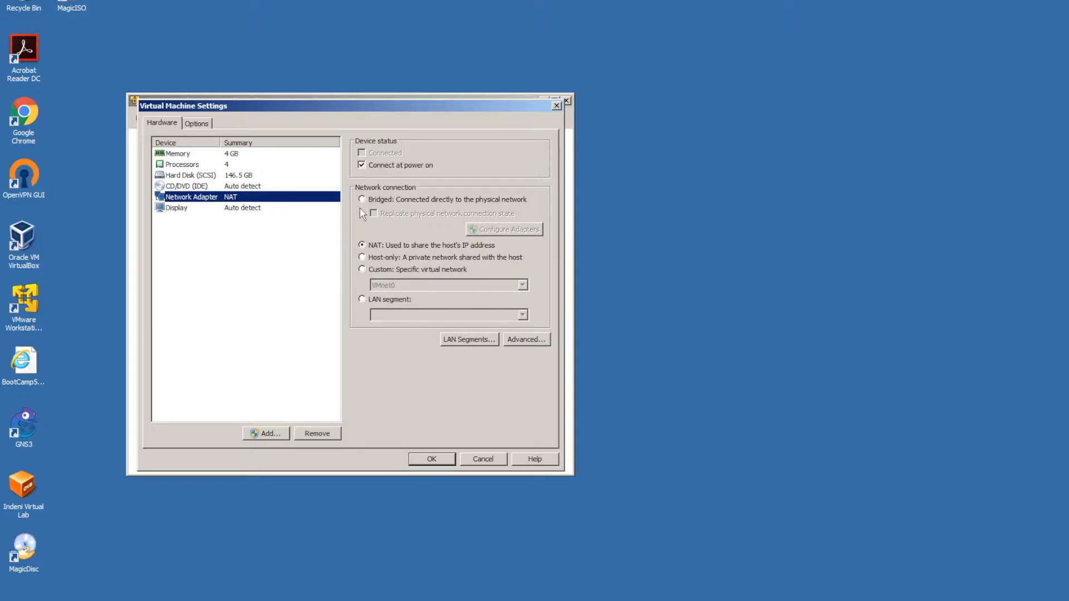
left_click(434, 460)
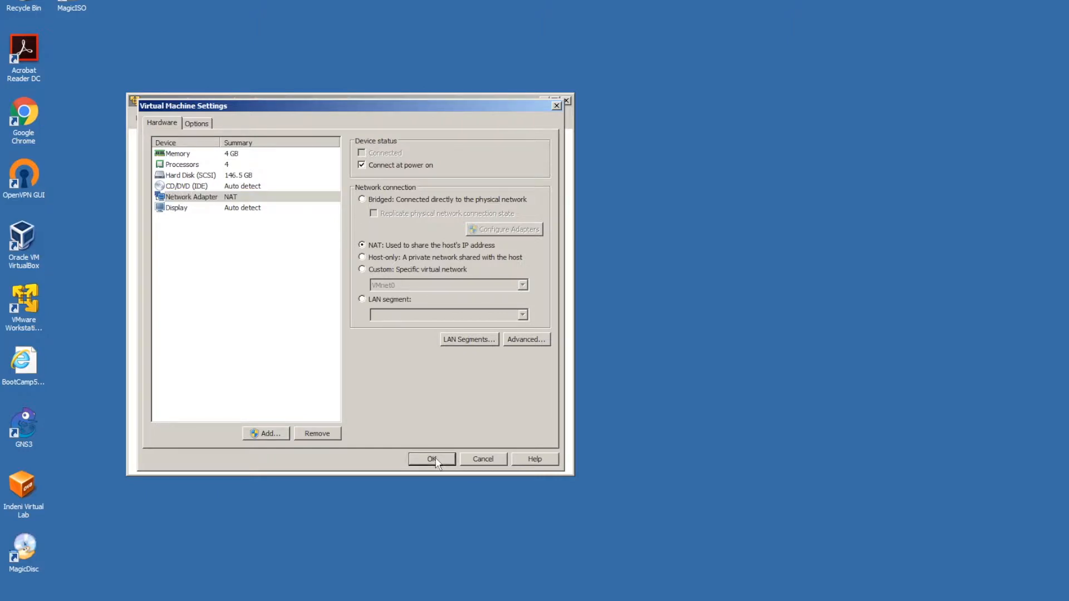
left_click(392, 407)
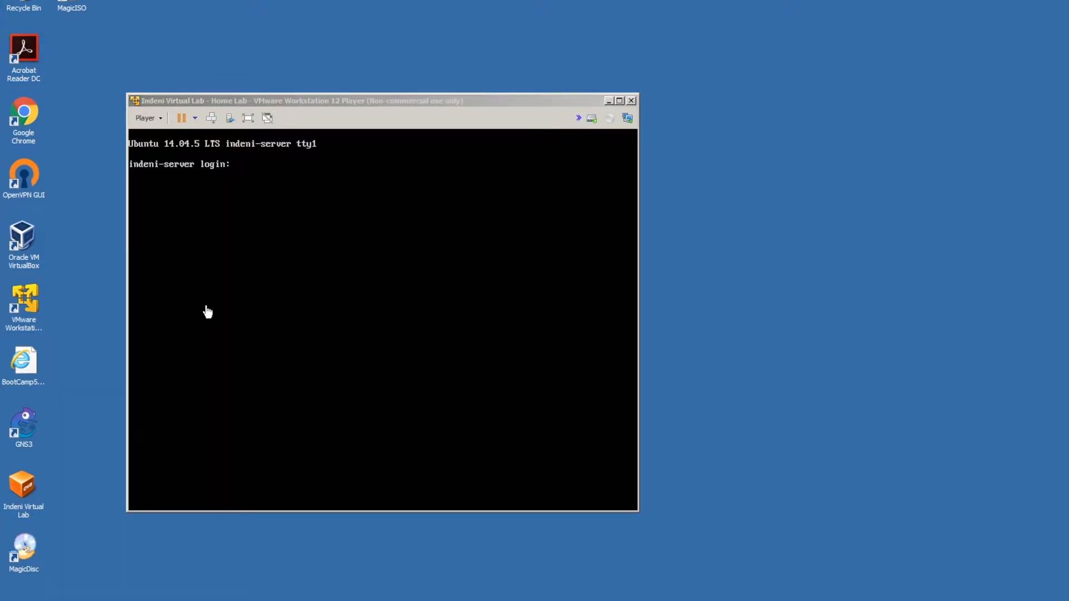
- Log in at the indeni-server console and answer y to start the configuration wizard
left_click(306, 293)
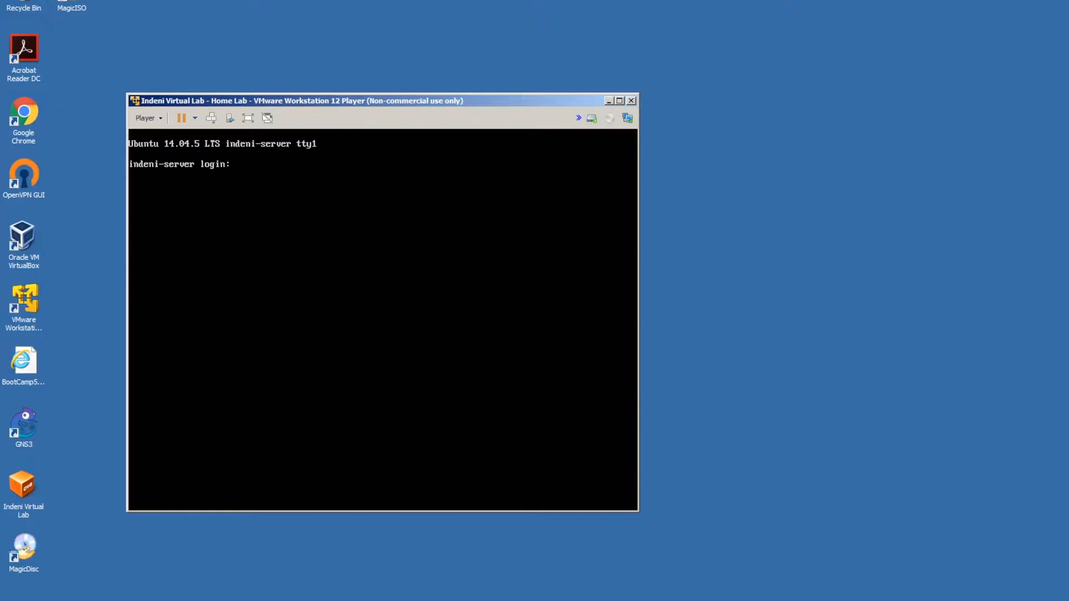
type("indeni")
key("Return")
key("Return")
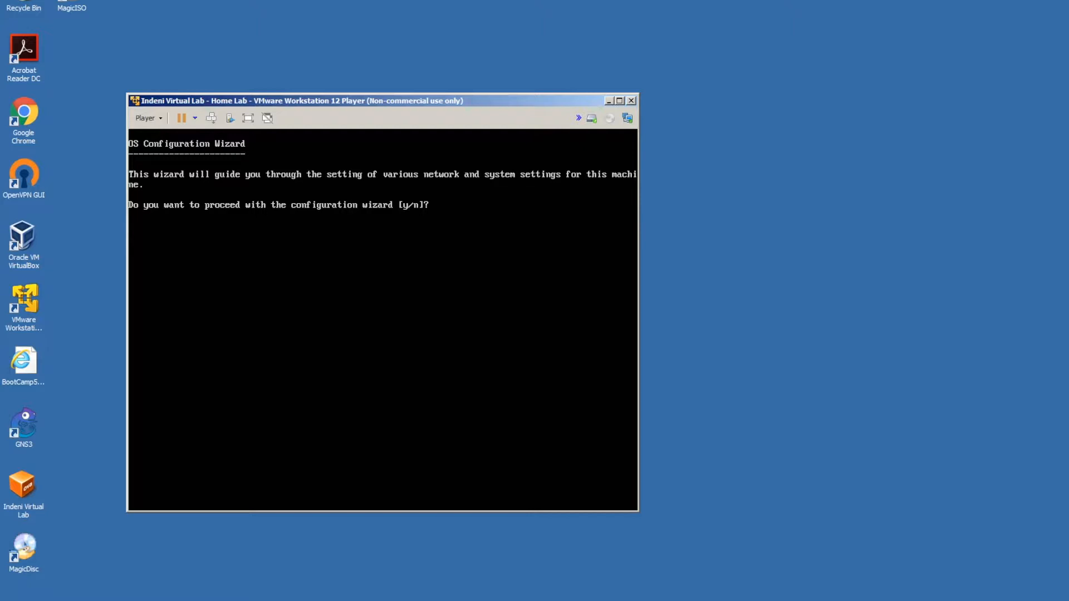
key("y")
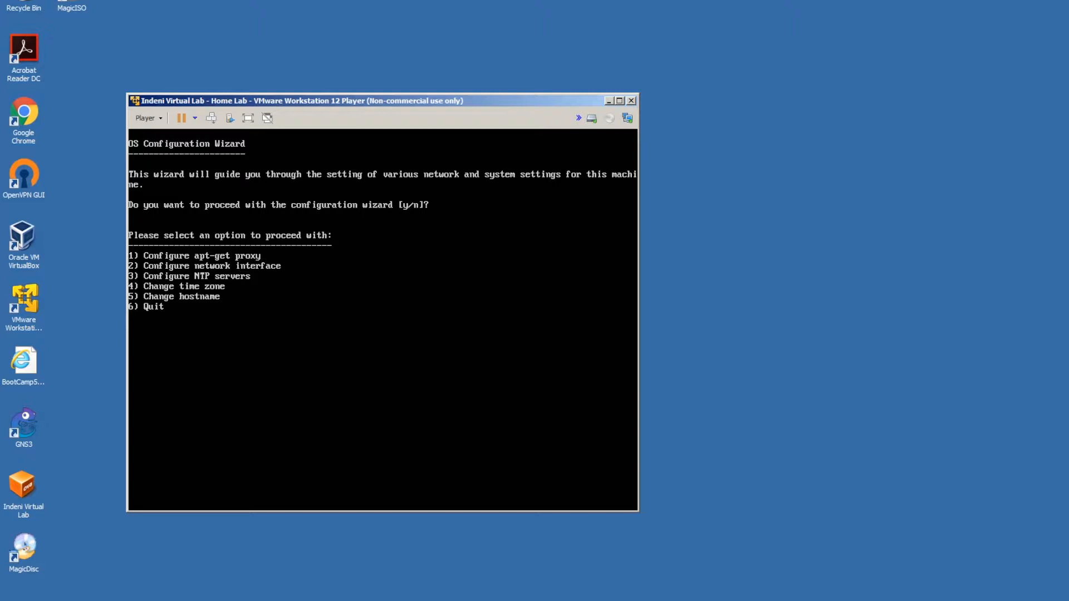
- Set the time zone to Americas > United States > Pacific (2, 49, 21), then quit with 6
key("4")
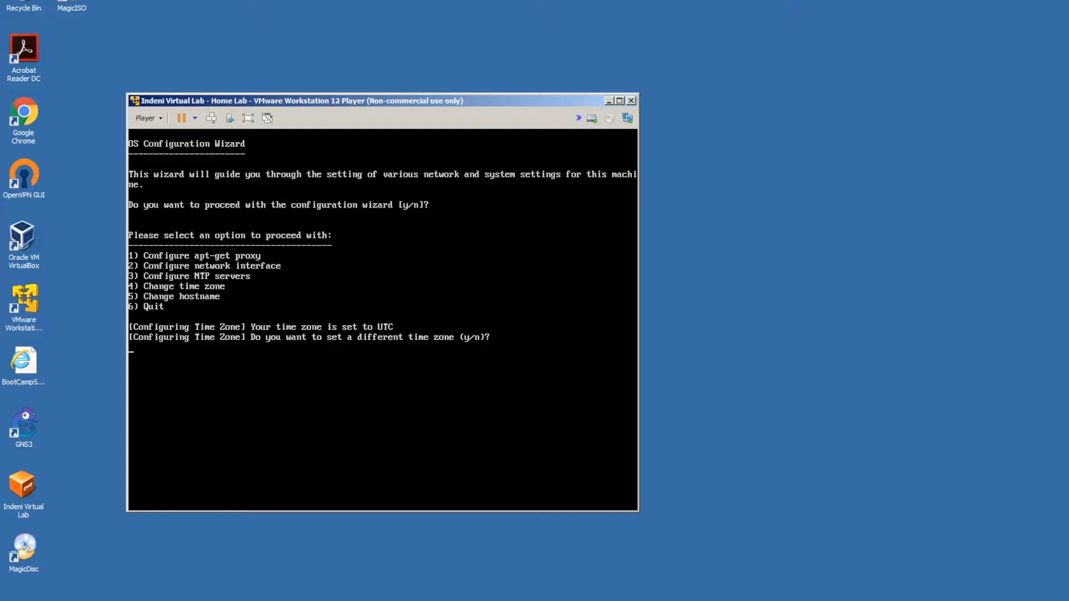
key("y")
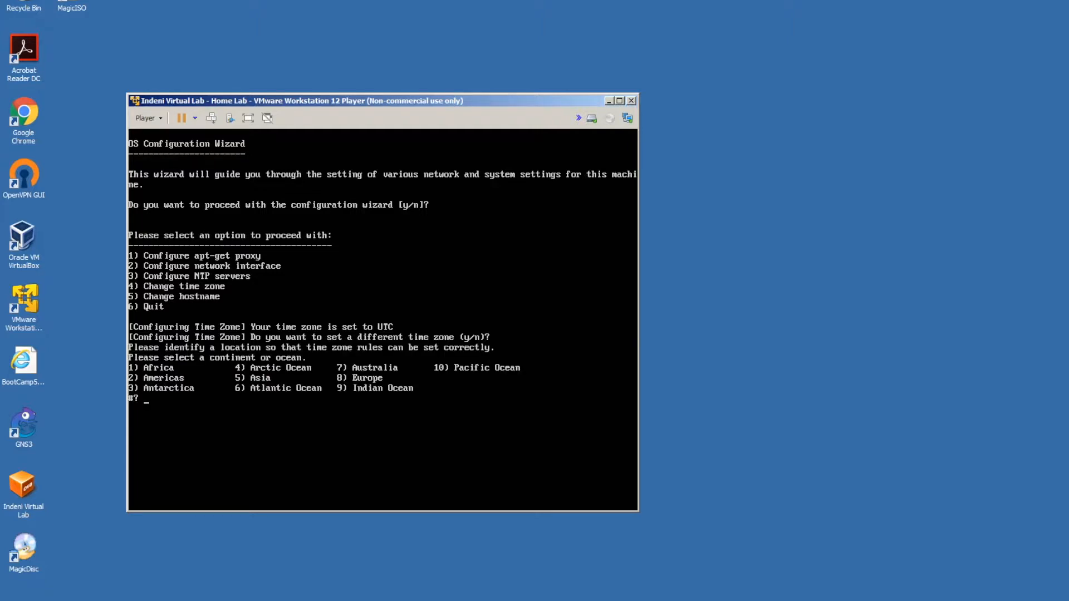
type("2")
key("Return")
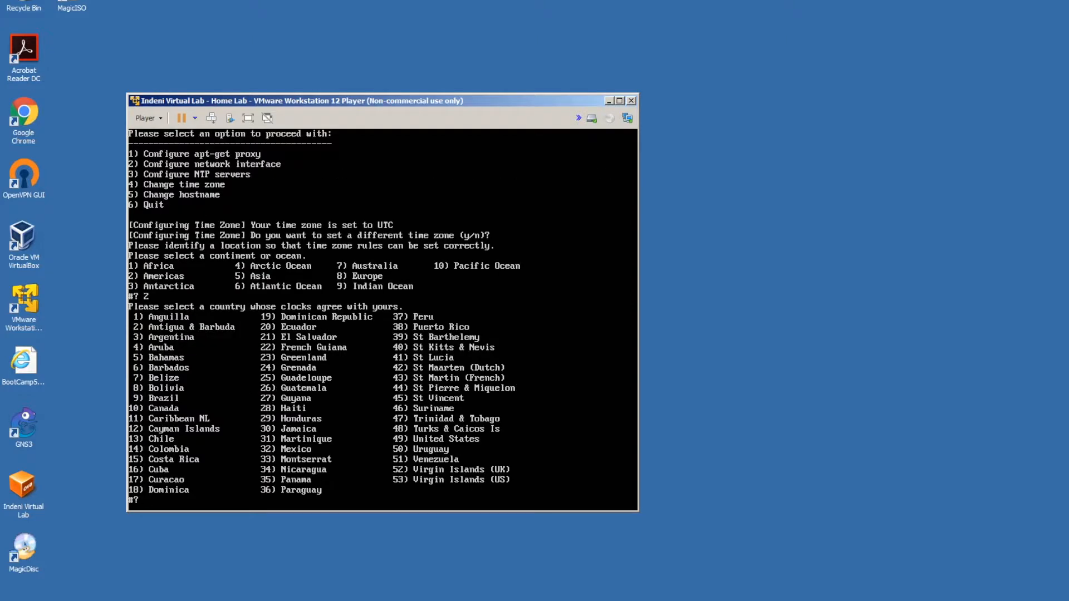
type("49")
key("Return")
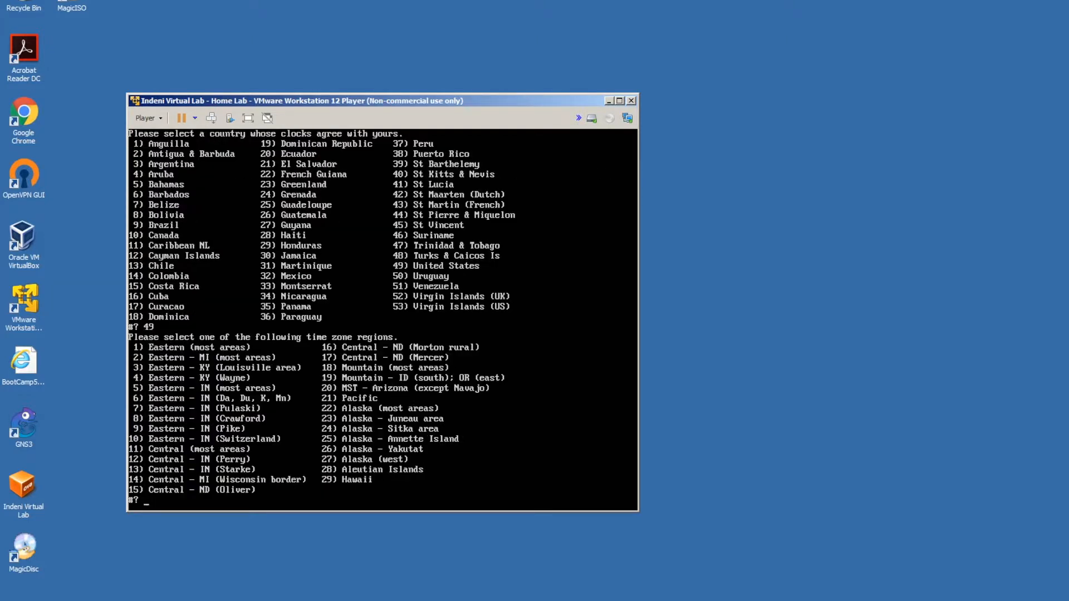
type("21")
key("Return")
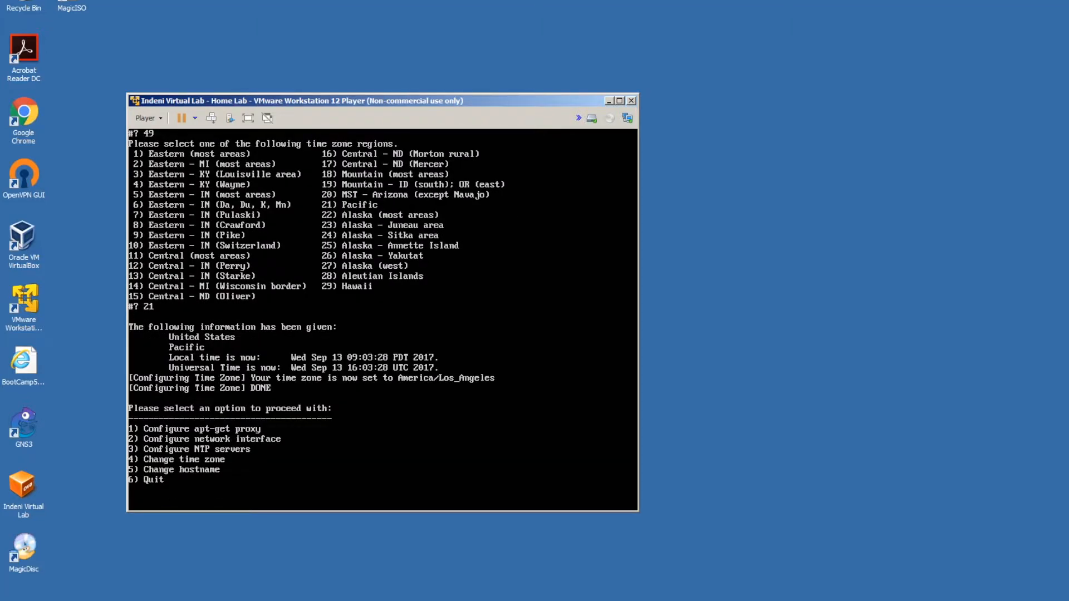
key("6")
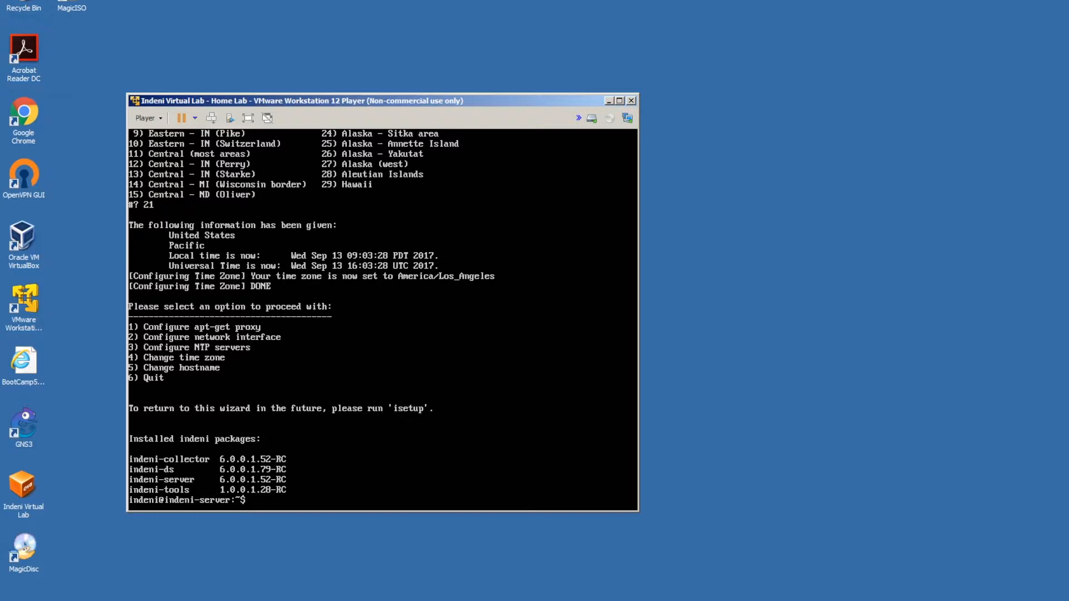
- Run imanage, check all packages for upgrades with option 2, decline, and quit with 9
type("imanage")
key("Return")
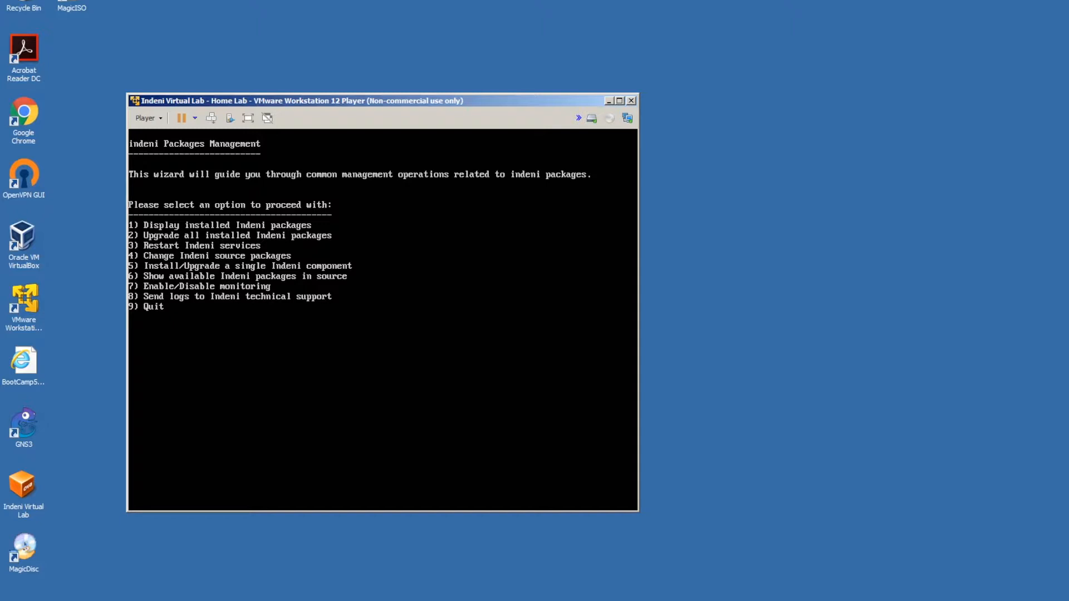
key("2")
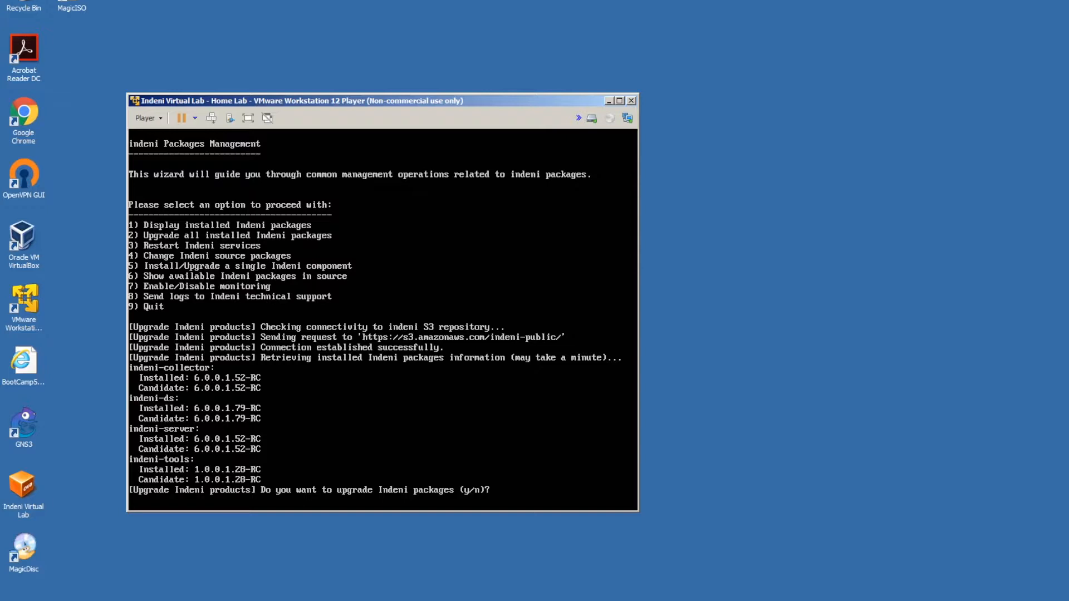
key("Return")
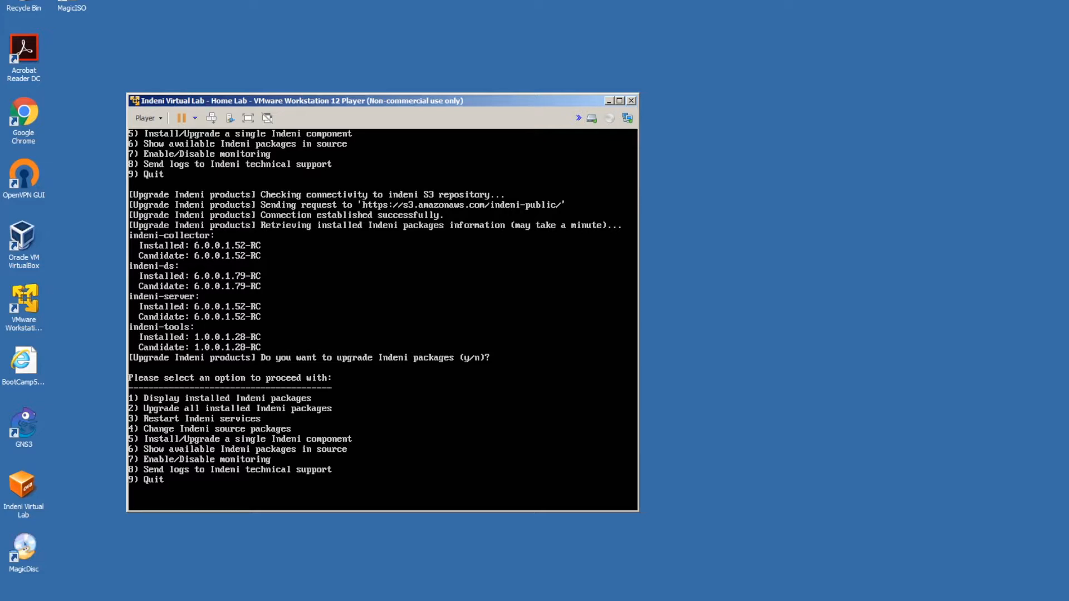
key("9")
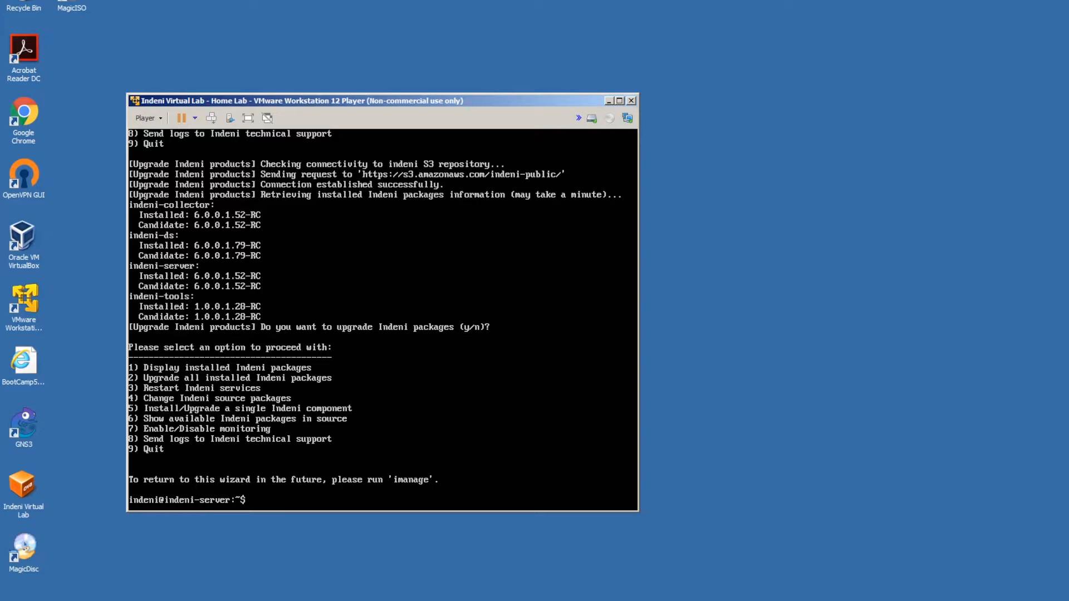
- Run ifconfig -a to show eth0 at 192.168.162.157
type("ifconfig -a")
key("Return")
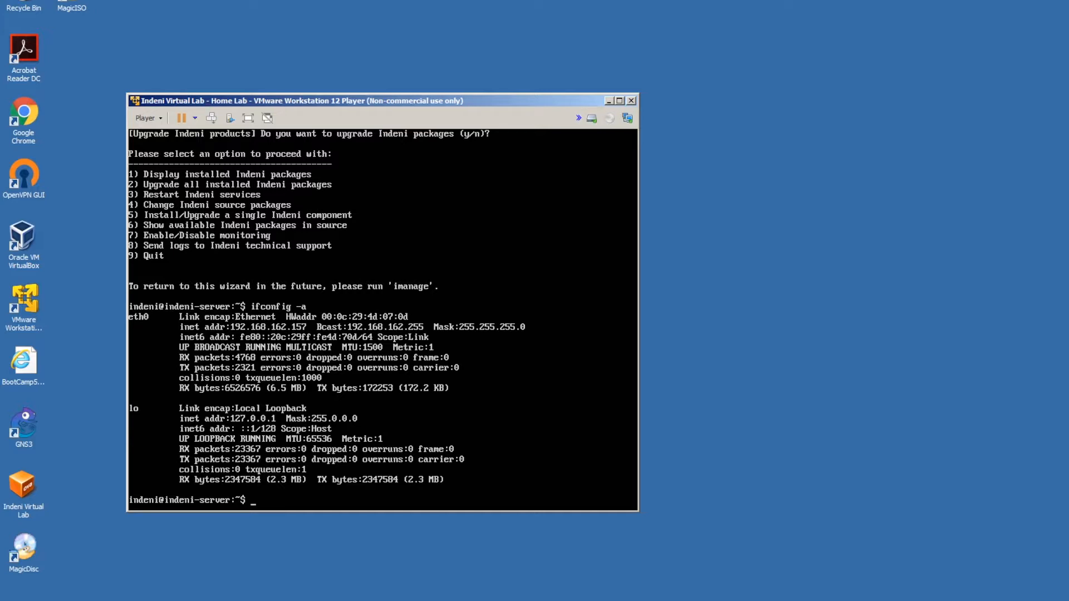
- Move the VM window aside and load 192.168.162.157 in Chrome
left_click_drag(428, 104, 331, 23)
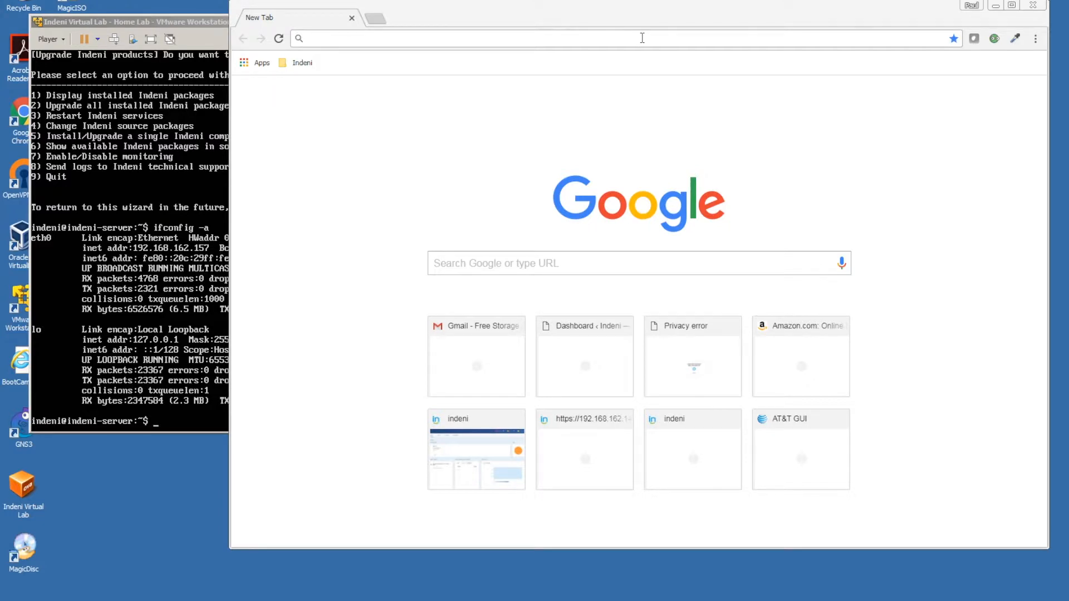
type("//")
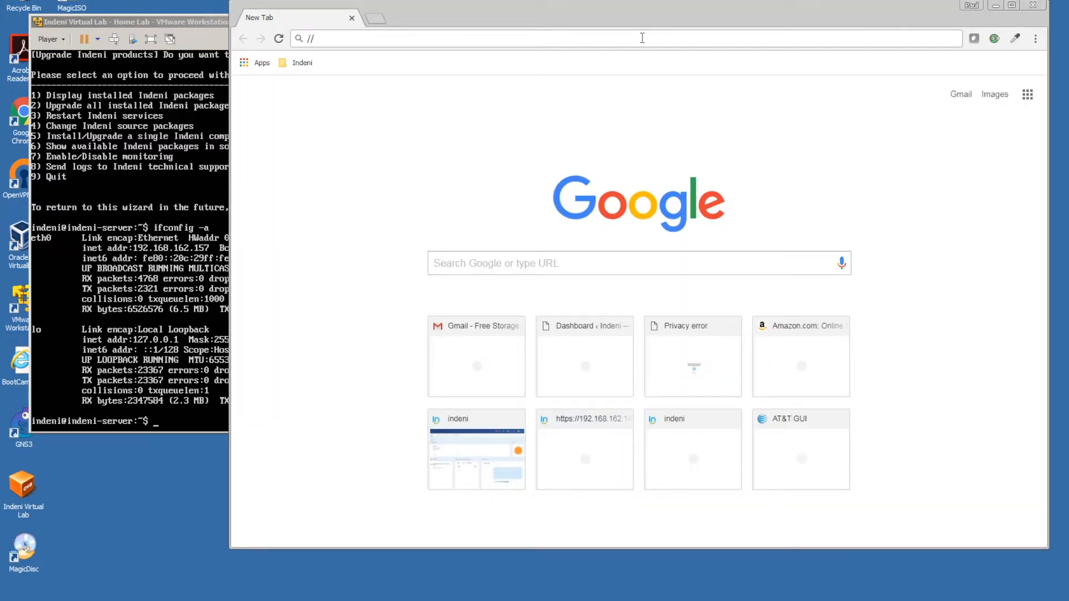
type("192.168")
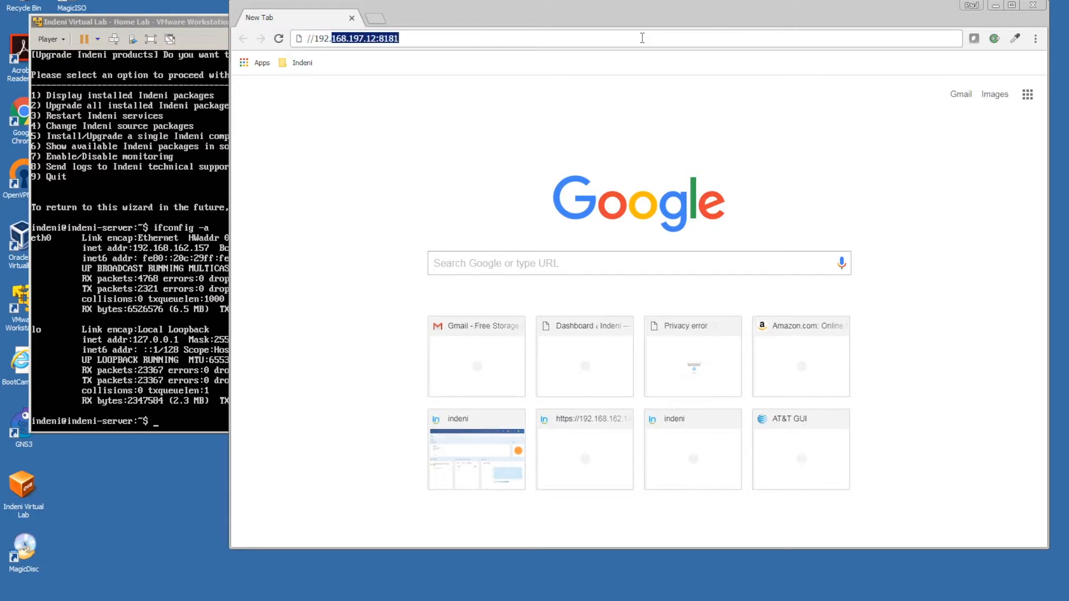
type(".162.1")
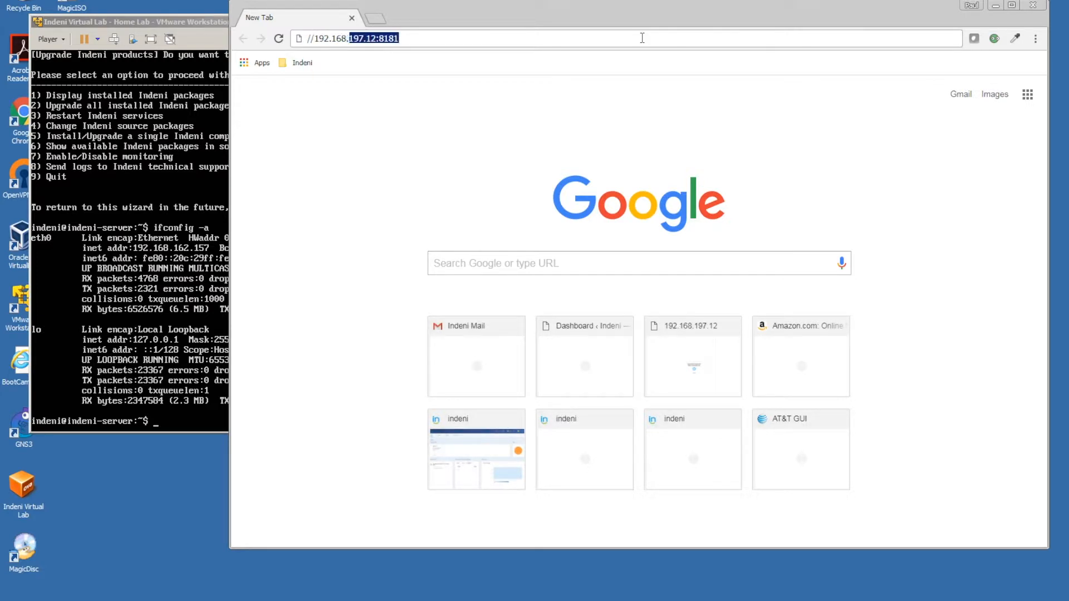
type("57")
key("Return")
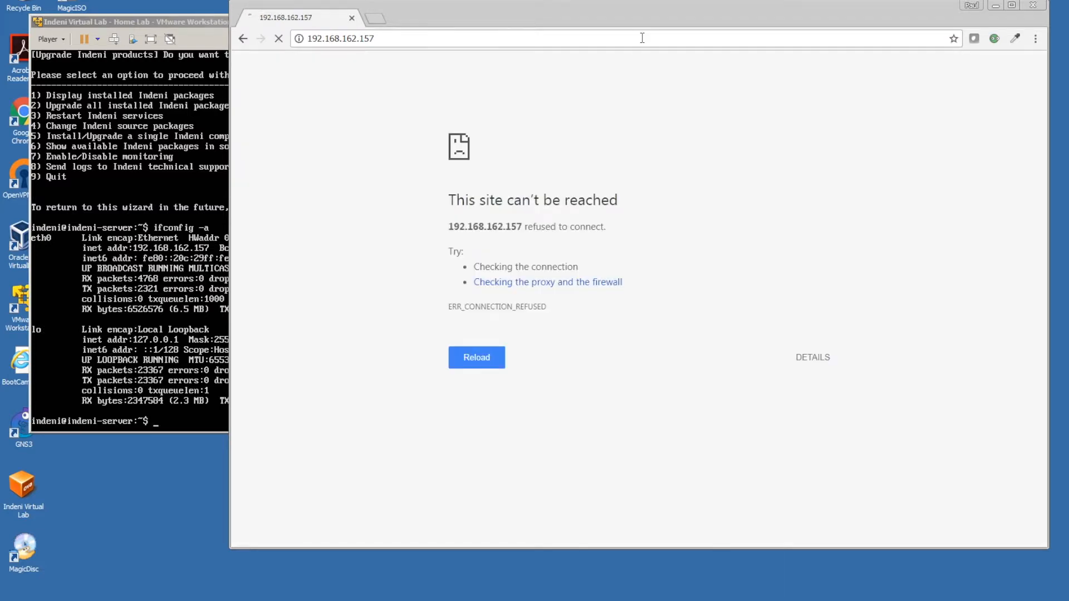
left_click(473, 35)
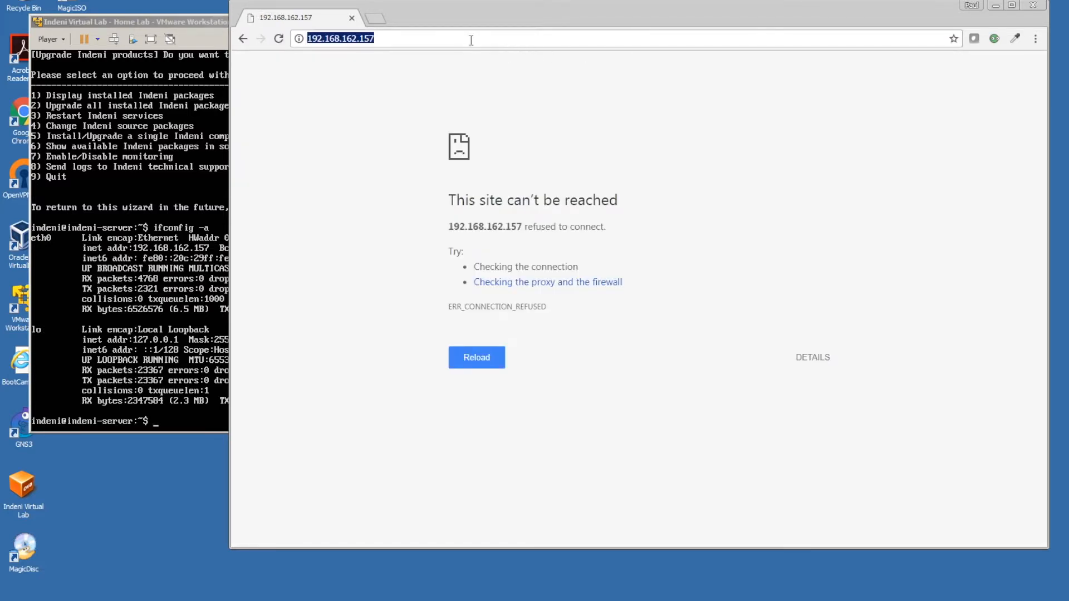
key("Home")
type("https:")
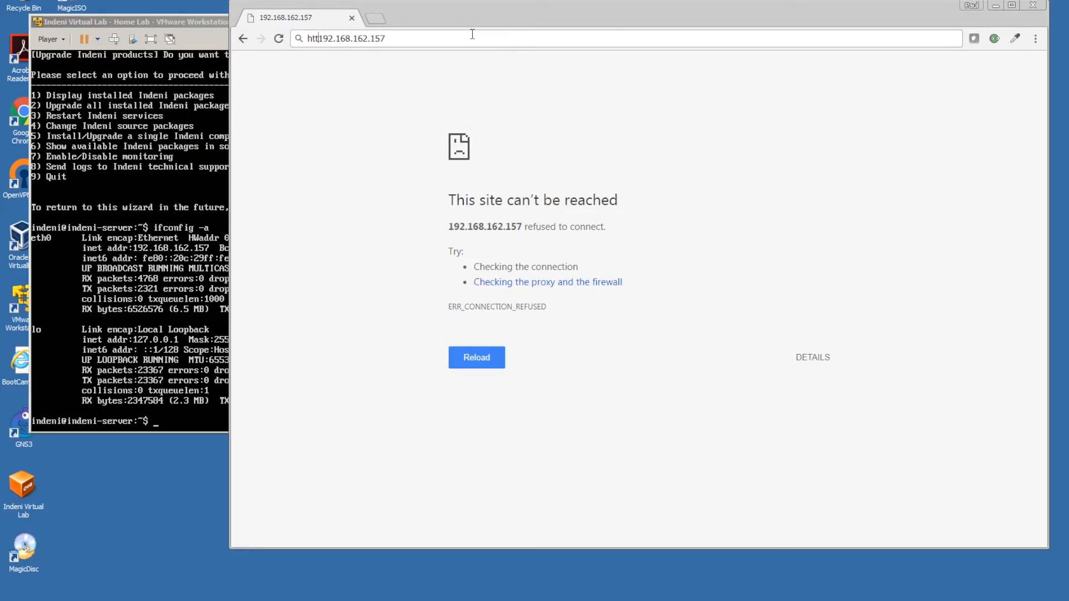
type("//")
key("Return")
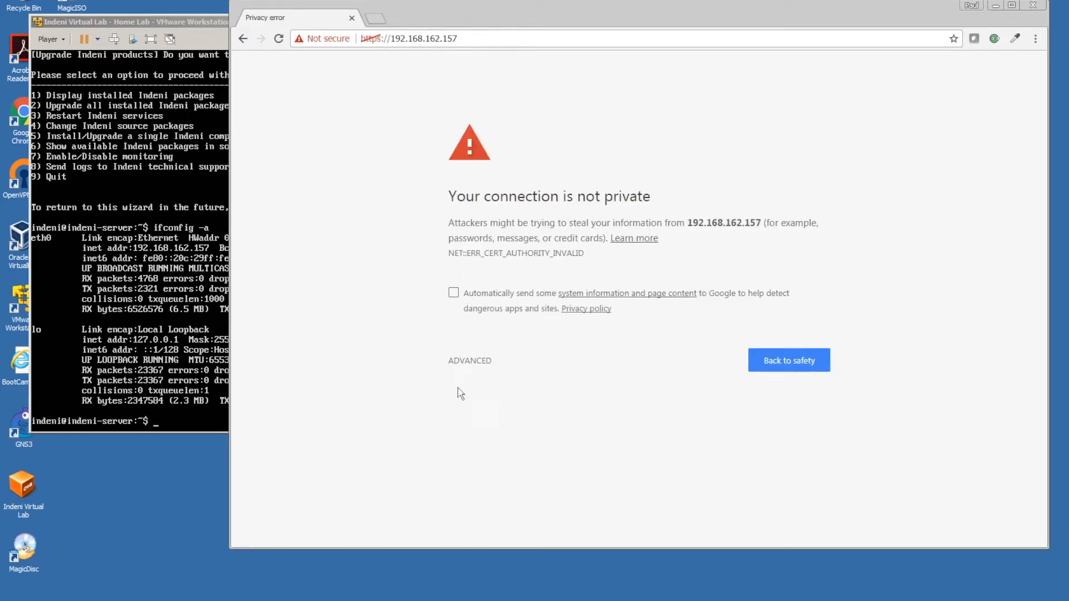
left_click(460, 363)
left_click(471, 461)
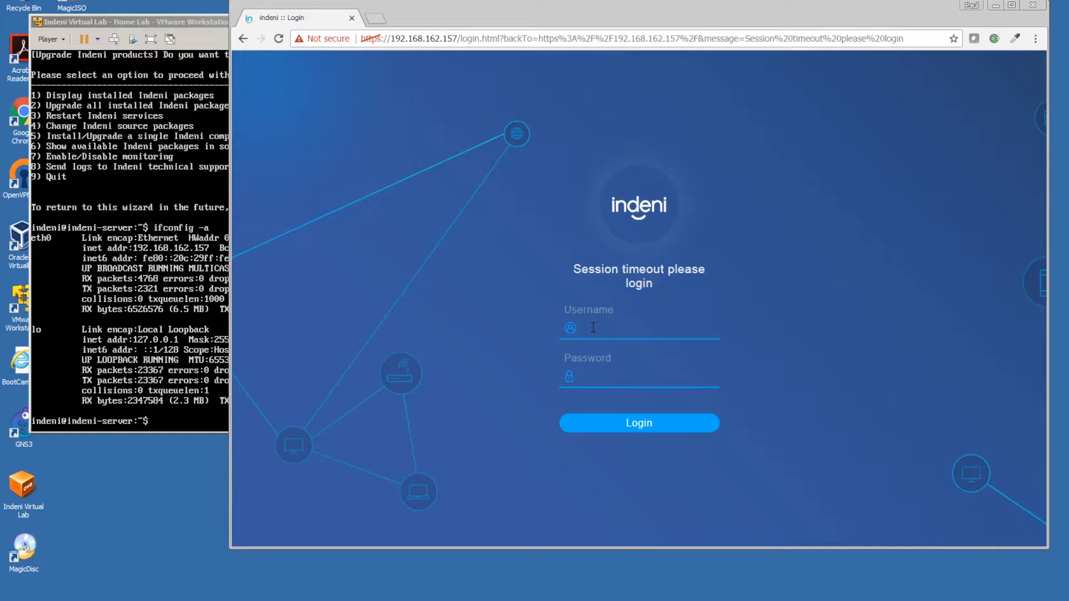
- Log in to the Indeni console as admin and follow the link to add devices
left_click(593, 328)
type("admin")
key("Return")
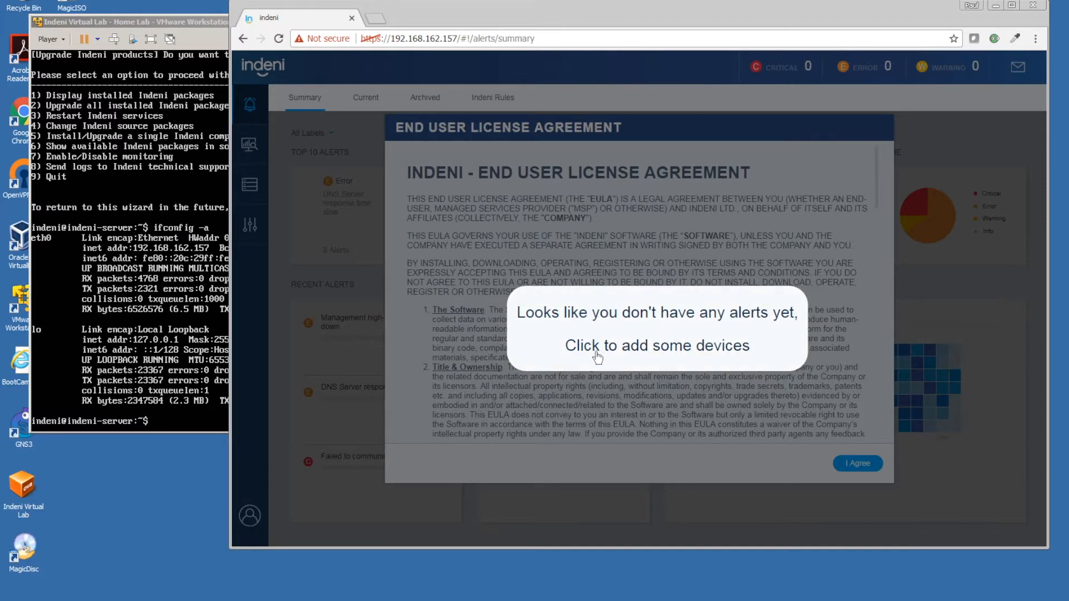
left_click(596, 358)
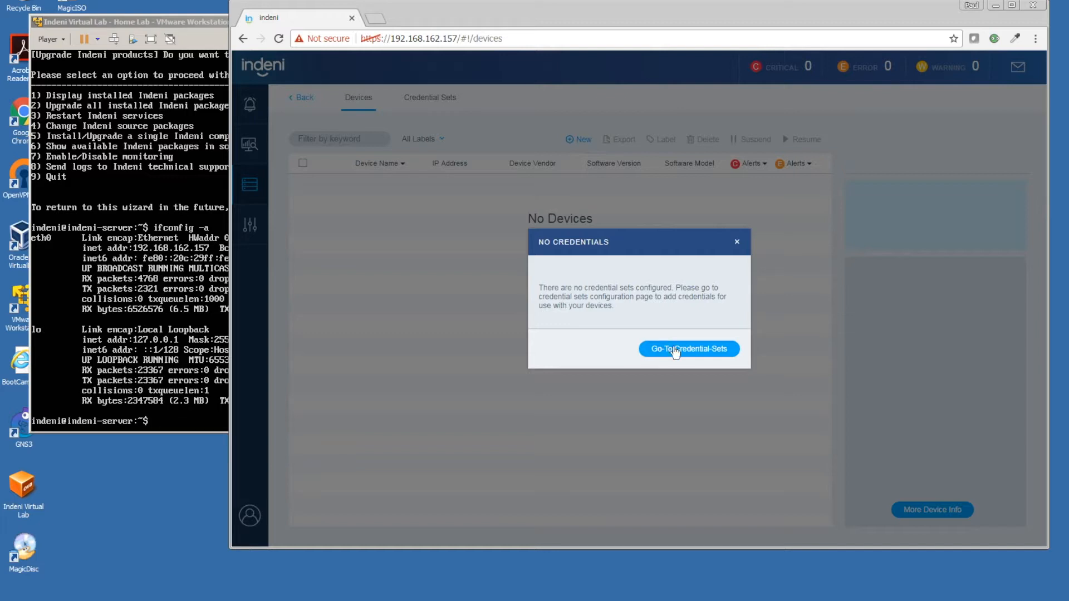
- Add an SSH-only credential with the lab username and password, described as SF LAB, to the Default set
left_click(699, 350)
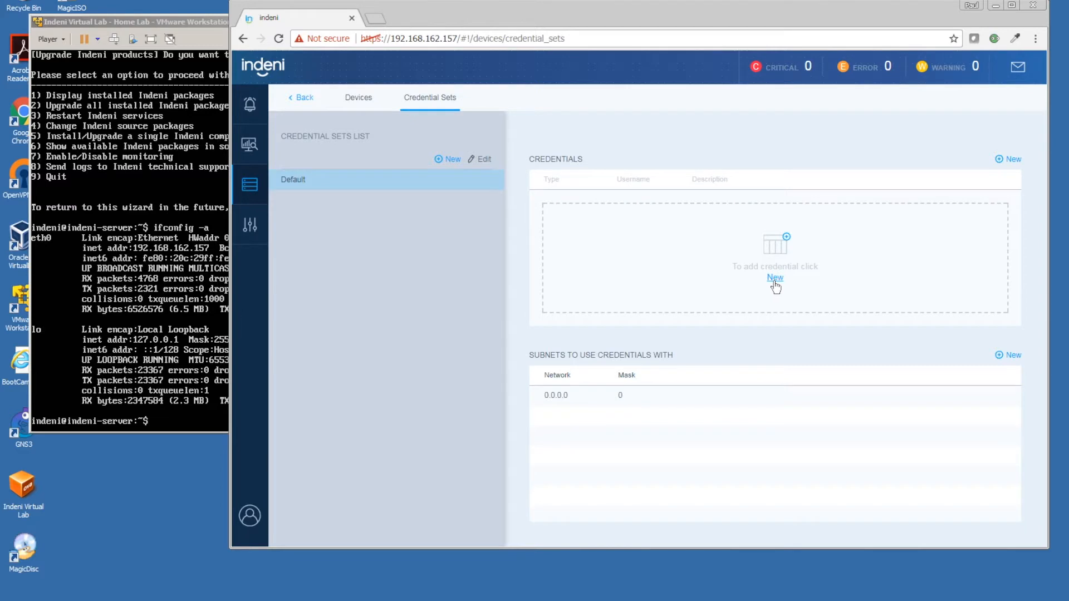
left_click(775, 278)
left_click(624, 260)
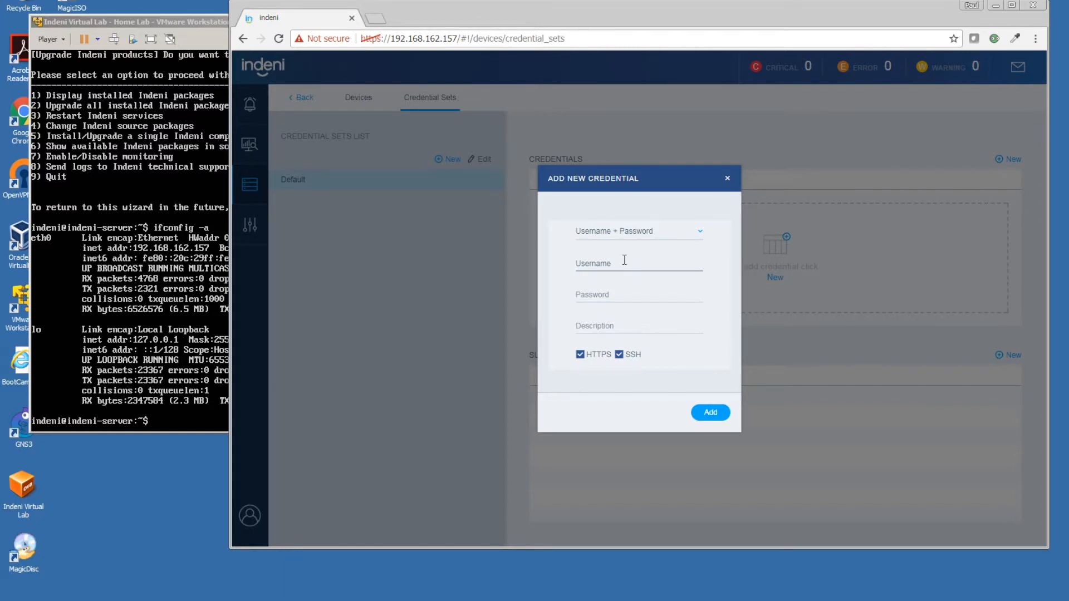
type("indeni")
key("Tab")
type("•••••")
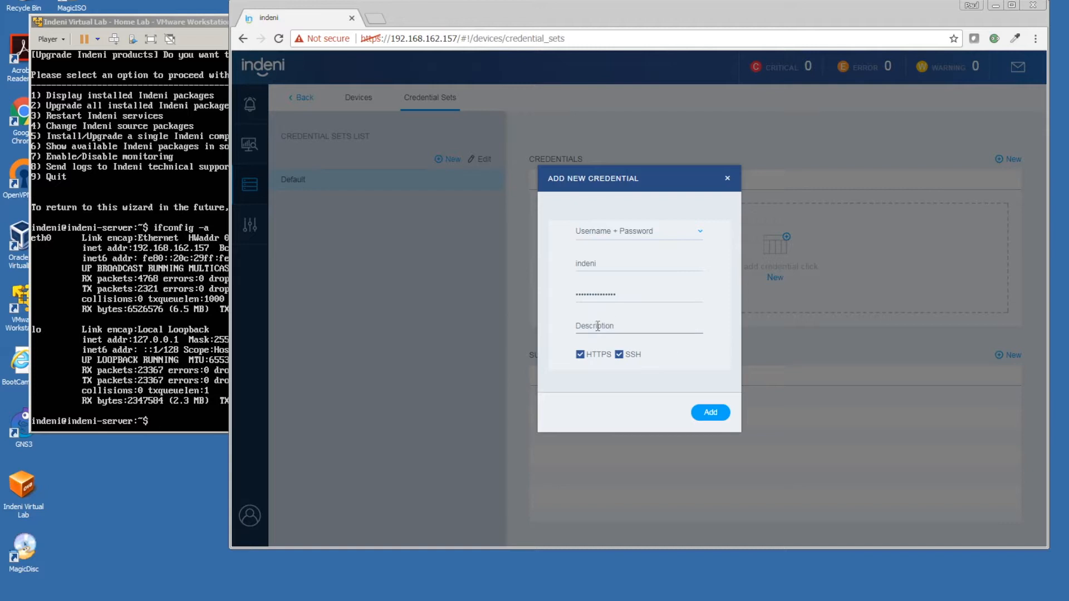
left_click(597, 325)
type("SF LAB")
left_click(580, 355)
left_click(706, 413)
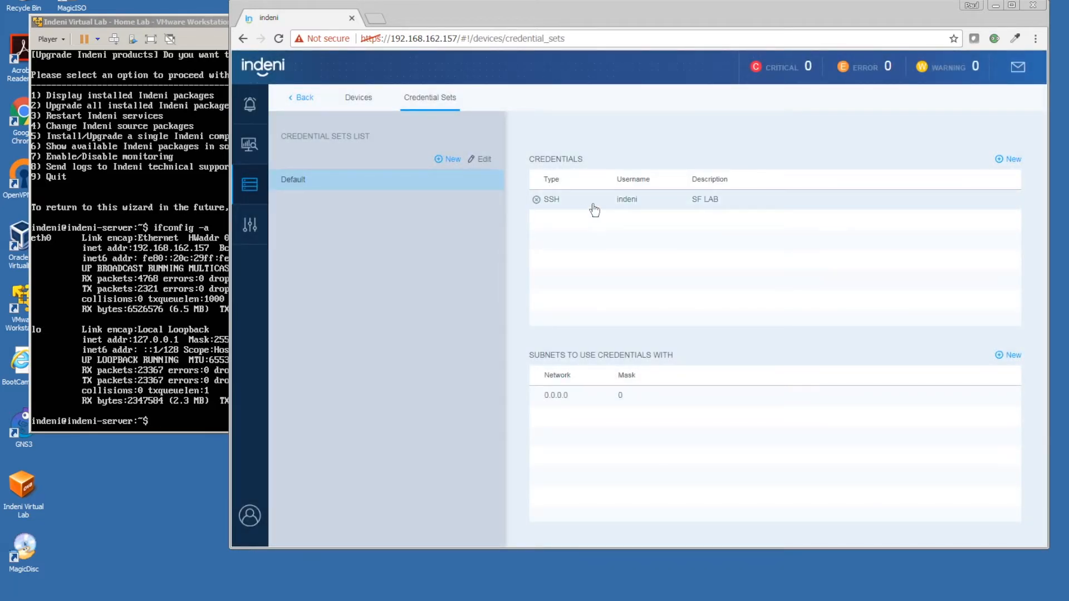
- Start a new device from the Devices list and acknowledge the device requirements notice
left_click(348, 101)
left_click(582, 140)
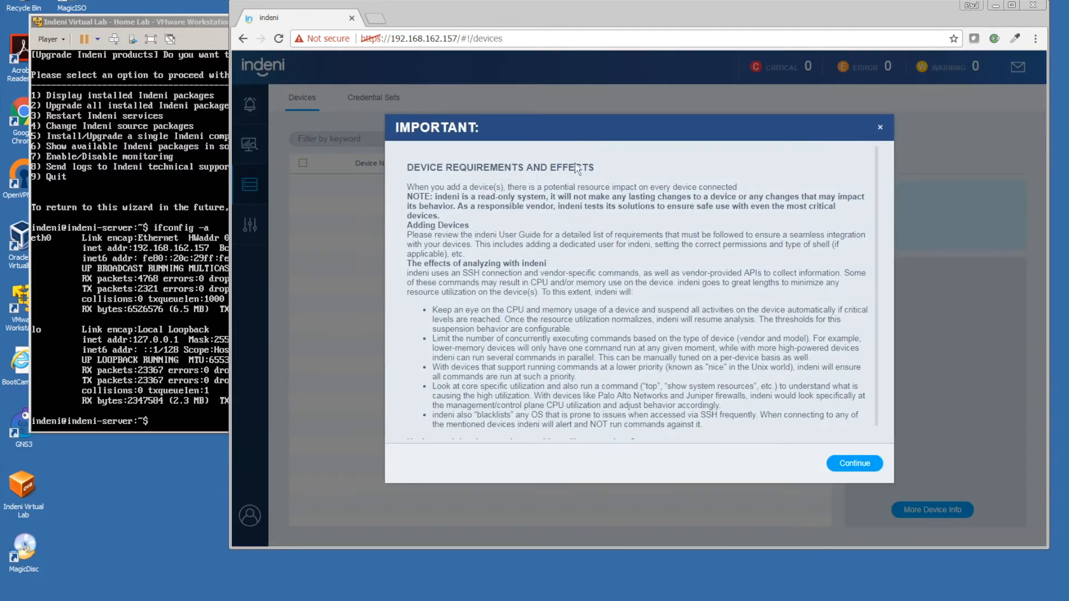
scroll(700, 375, "down", 1)
left_click(854, 463)
- Enter the first device, CP1, with IP 192.168.197.32
left_click(652, 192)
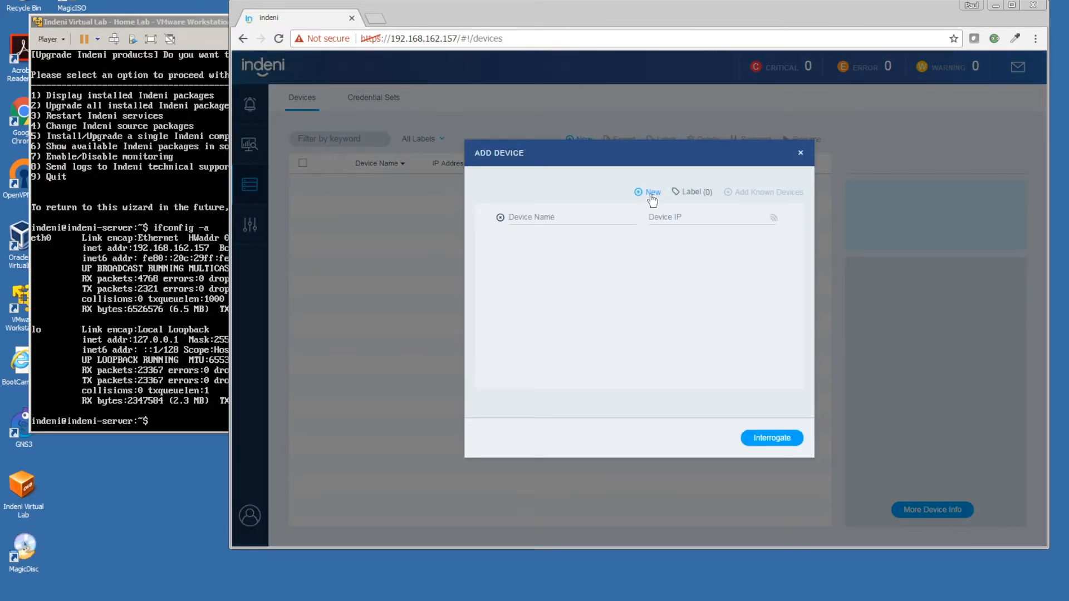
left_click(583, 218)
type("CP1")
left_click(679, 220)
type("19")
type("2.168.197.32")
- Add a second device, CP2 at 192.168.197.37, and interrogate both devices
left_click(647, 192)
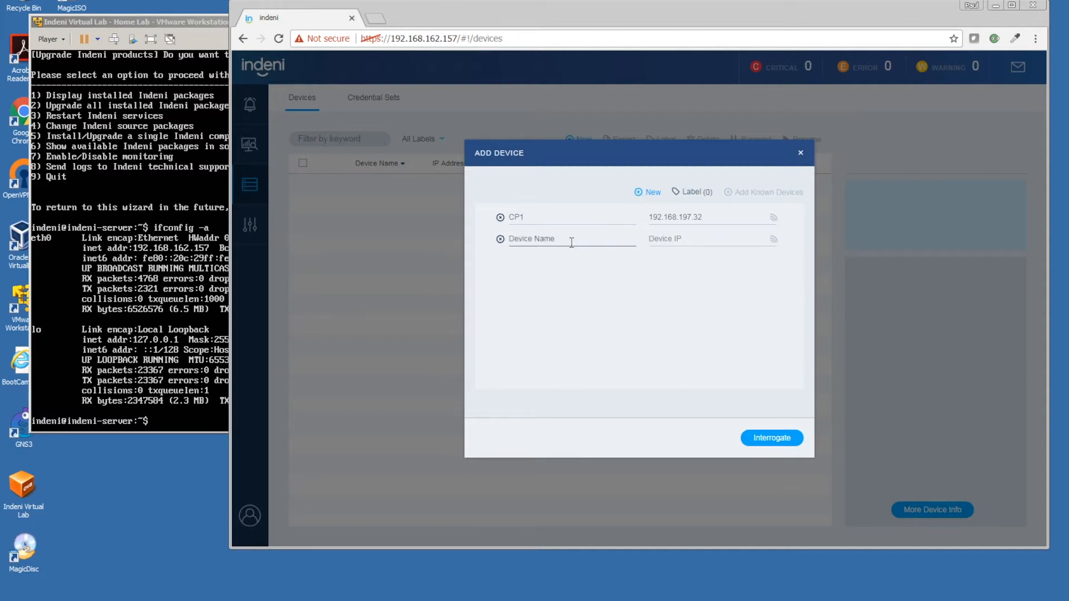
type("CP2")
left_click(657, 241)
type("192.168.197.37")
left_click(772, 439)
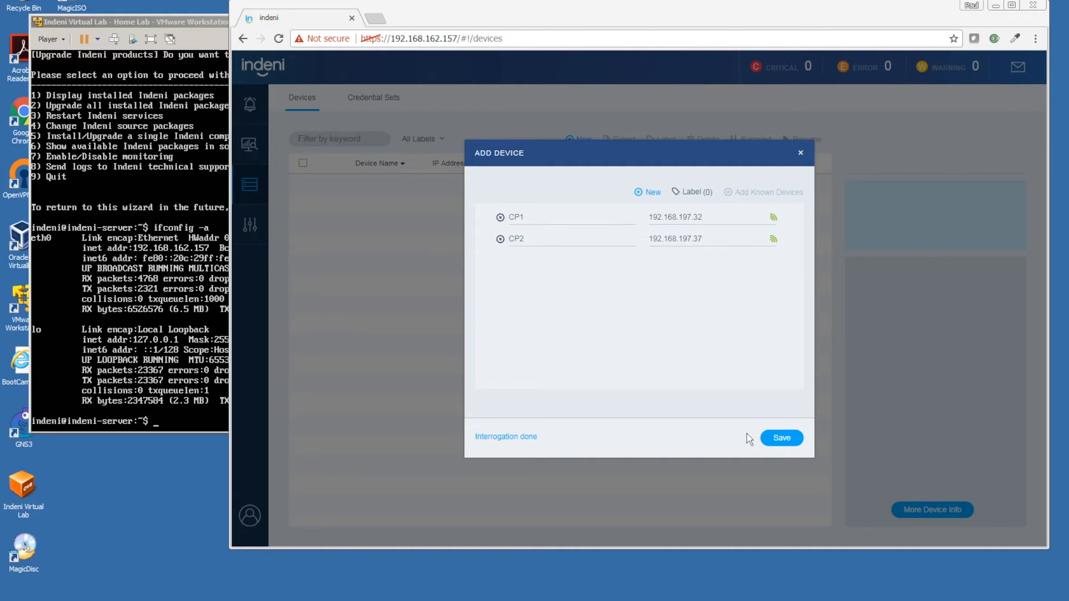
- Save the interrogated CP1 and CP2 devices to the device list
left_click(774, 438)
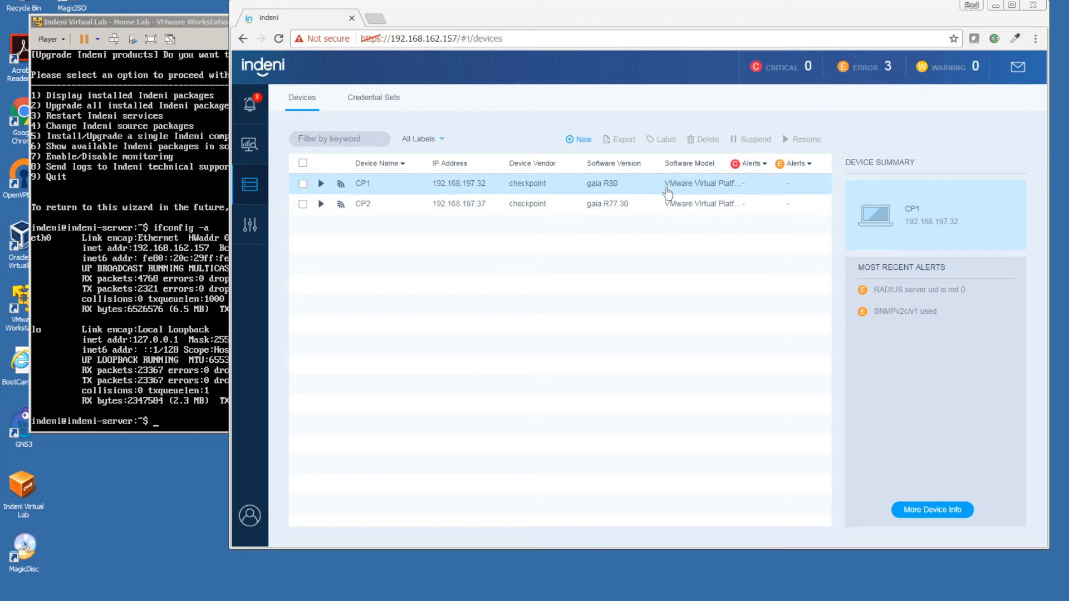
- Open CP1's device details and browse CPU, DNS servers, mount point totals and free memory
left_click(917, 520)
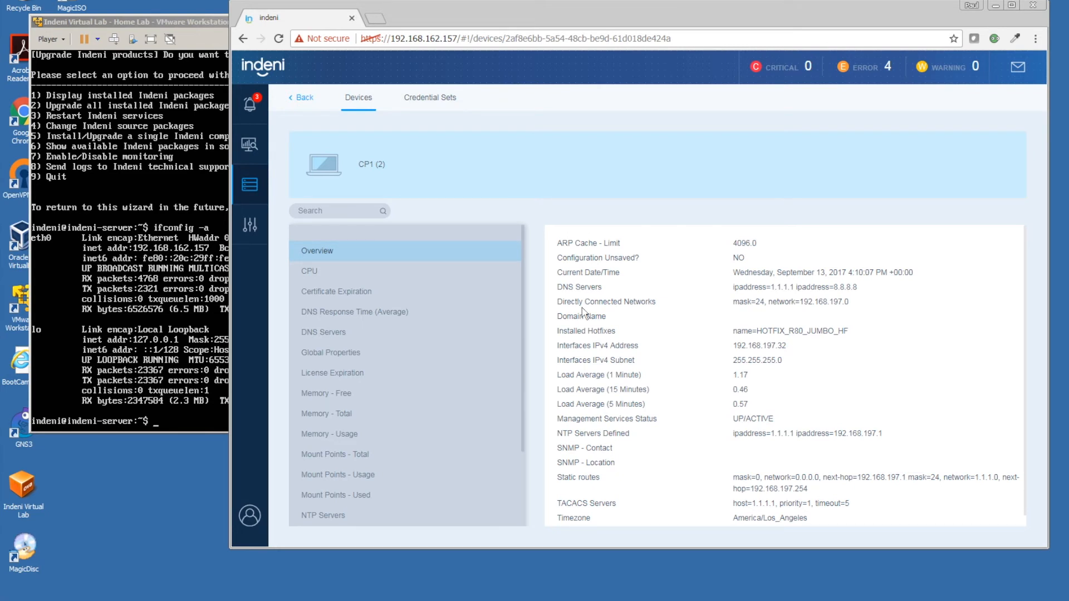
left_click(308, 277)
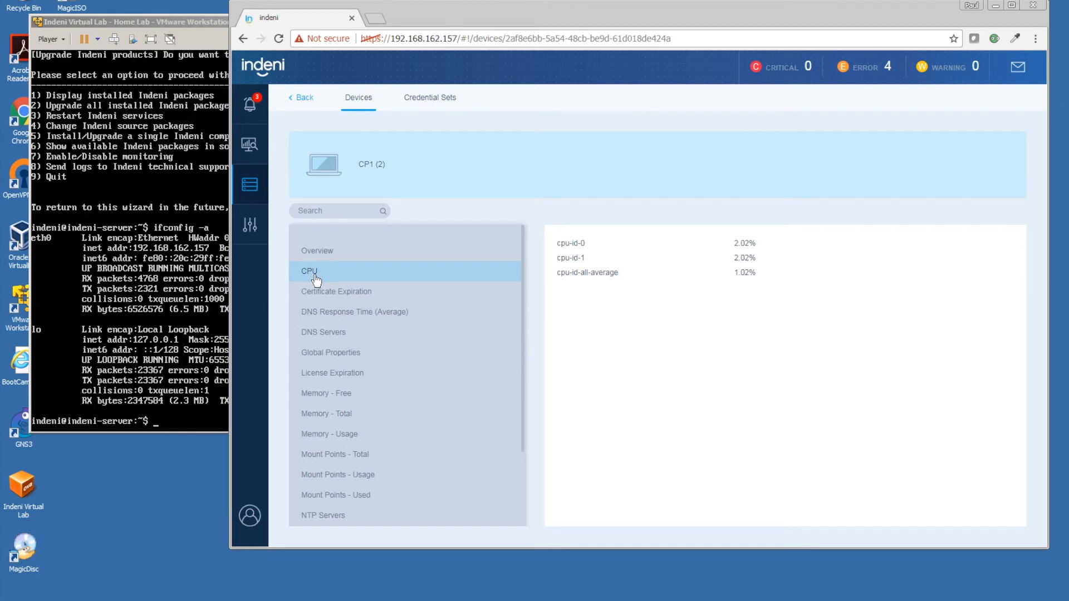
left_click(321, 334)
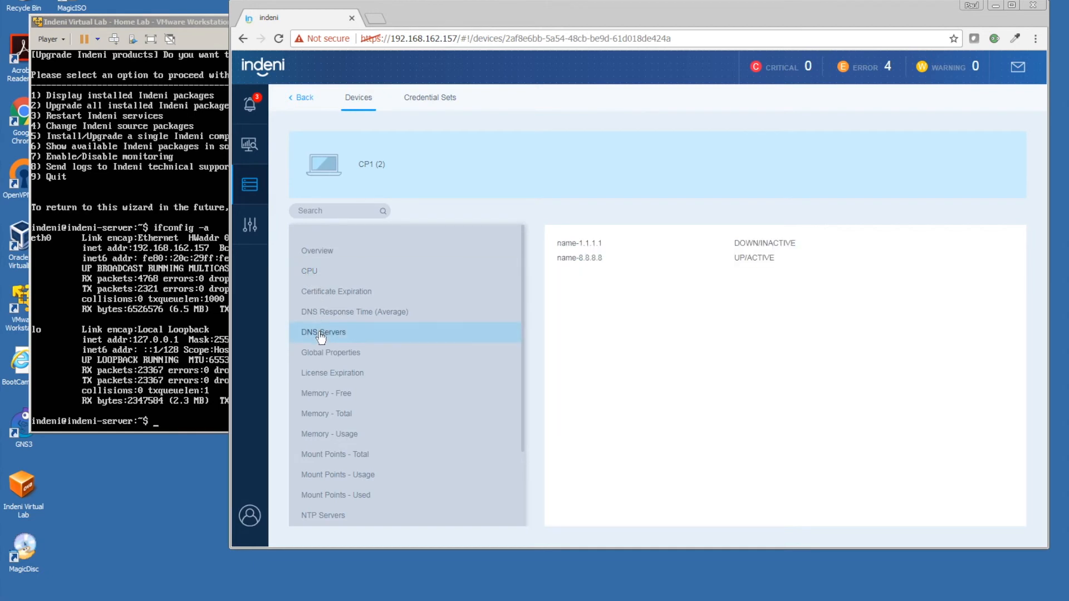
left_click(320, 461)
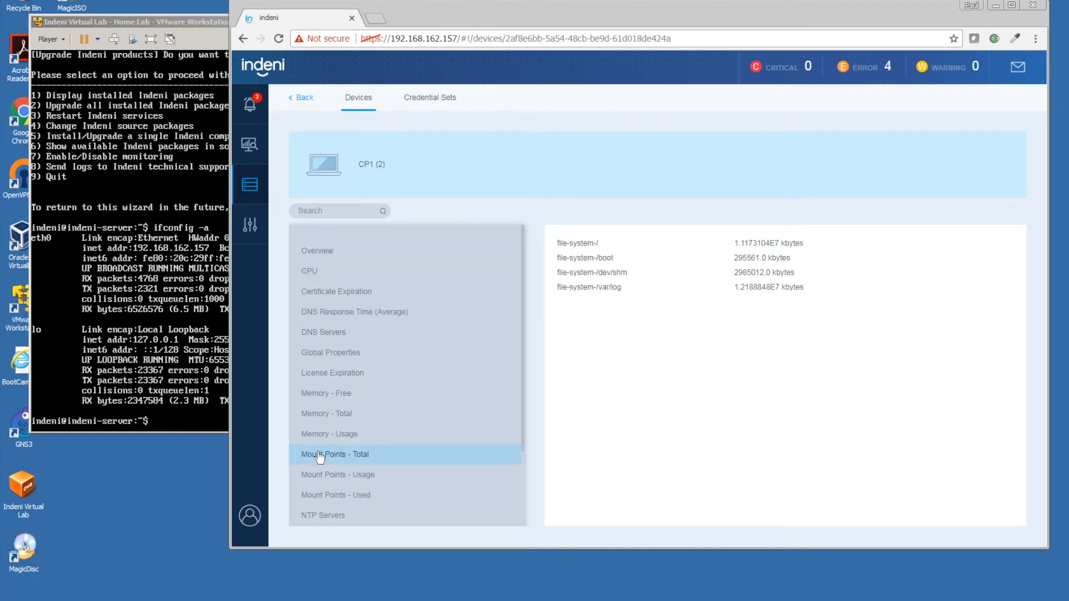
left_click(317, 395)
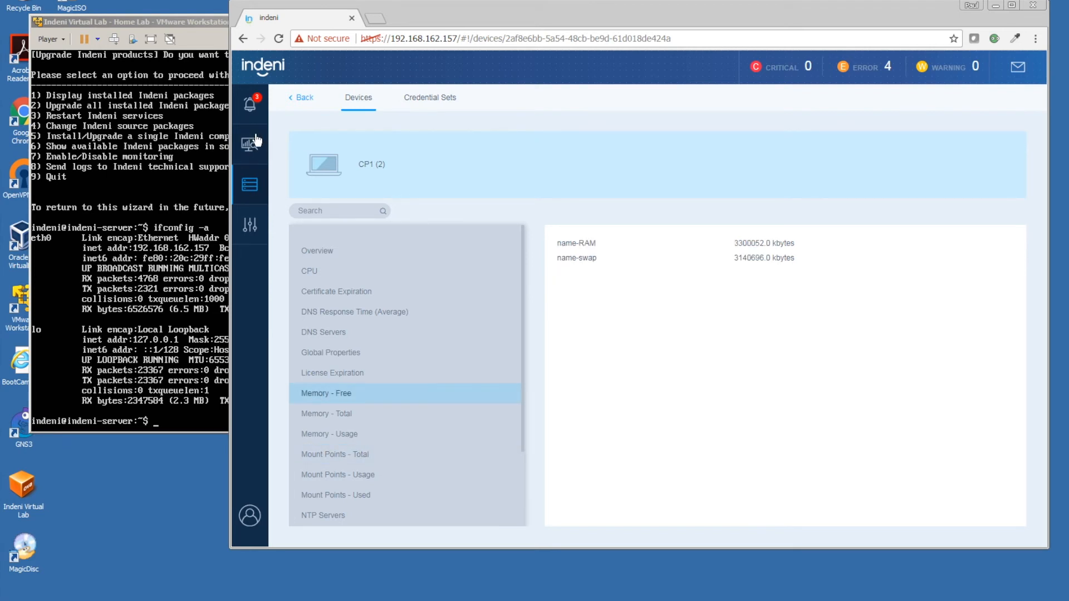
- Show the Current alerts table and open the 'RADIUS server uid is not 0' alert details
left_click(250, 106)
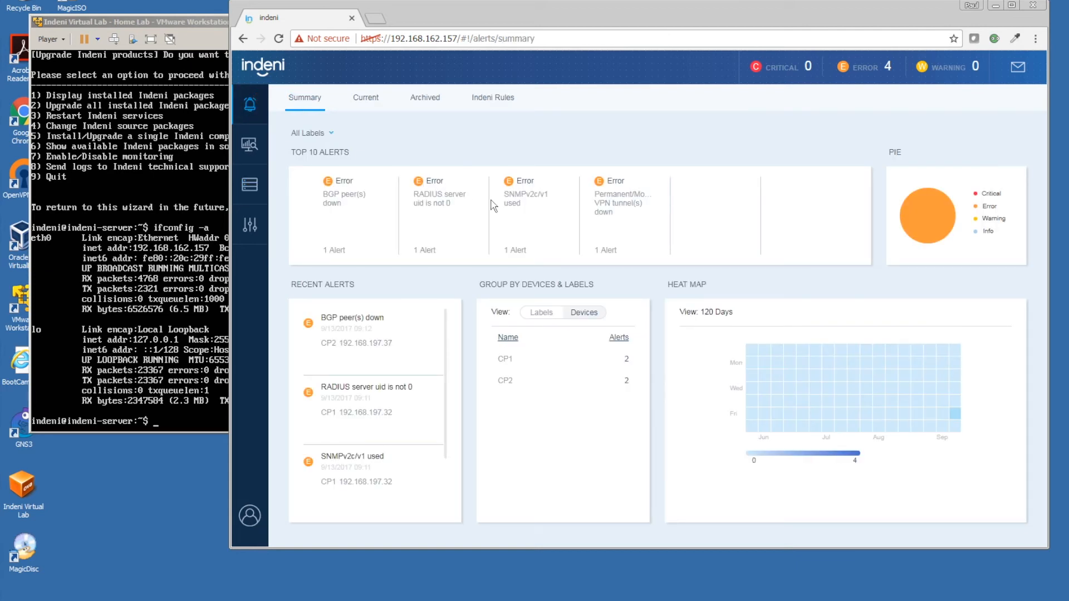
left_click(372, 106)
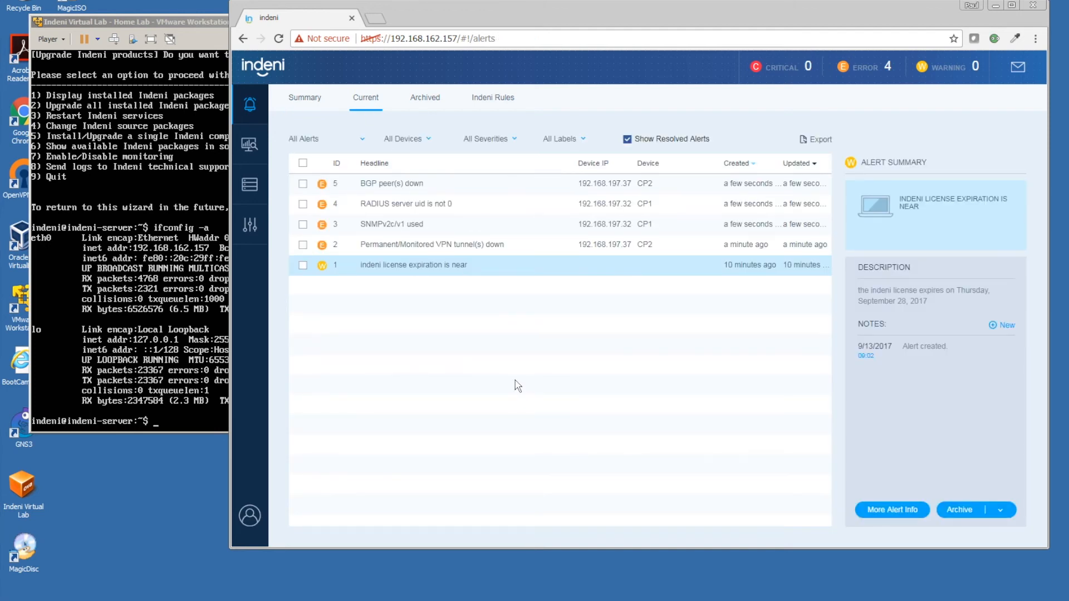
left_click(409, 205)
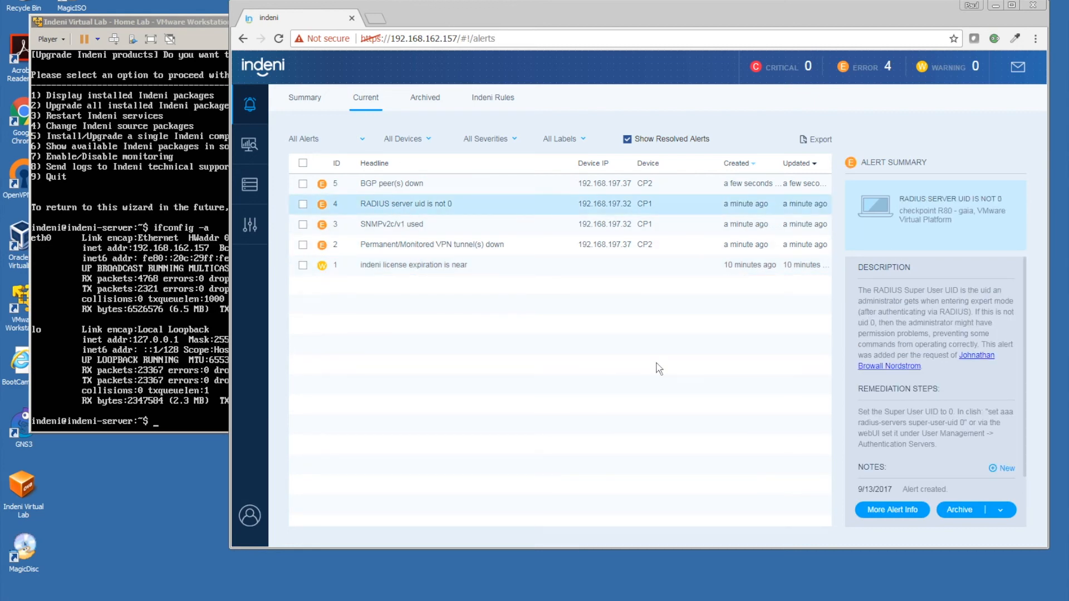